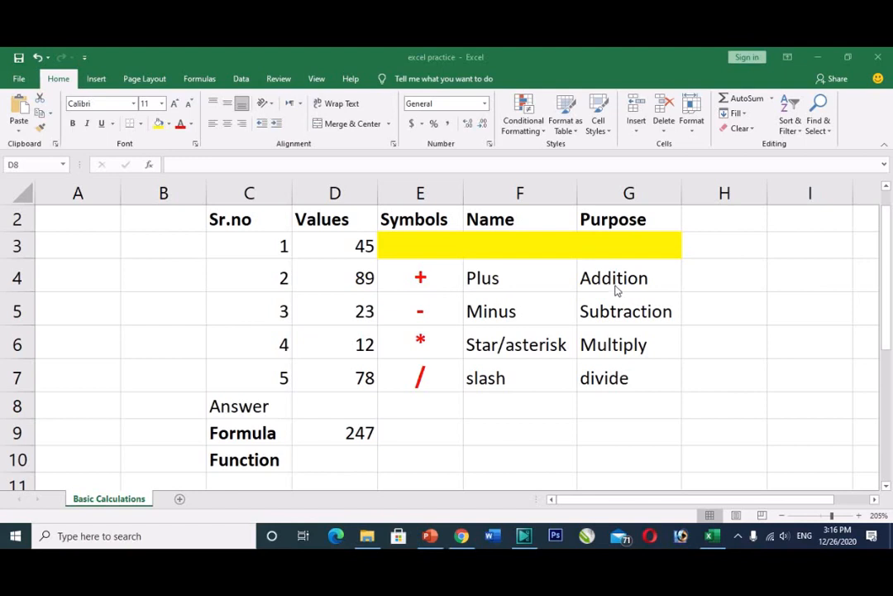
Review the plus, minus, asterisk and slash symbols with their names and purposes in E4:G7
click(447, 282)
drag(448, 281, 598, 283)
click(421, 318)
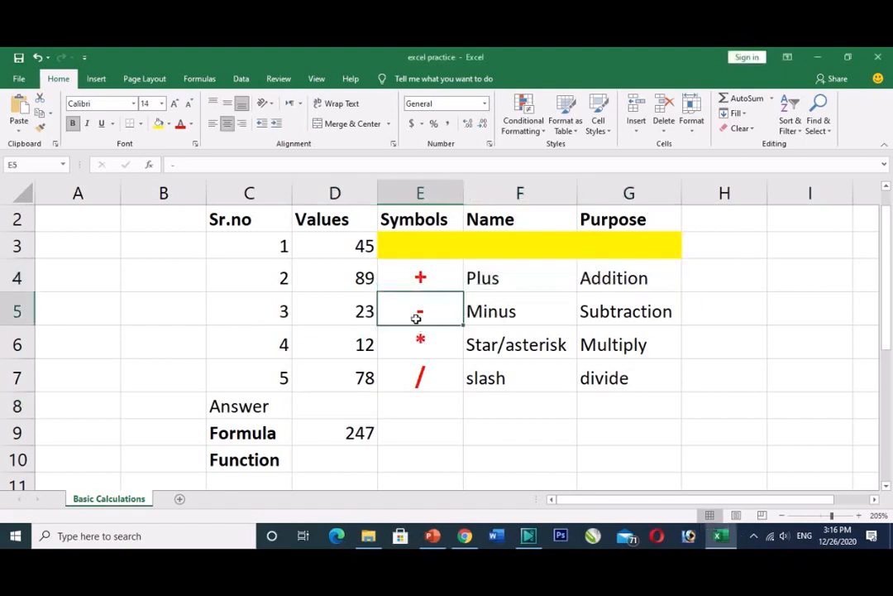
drag(416, 312, 628, 313)
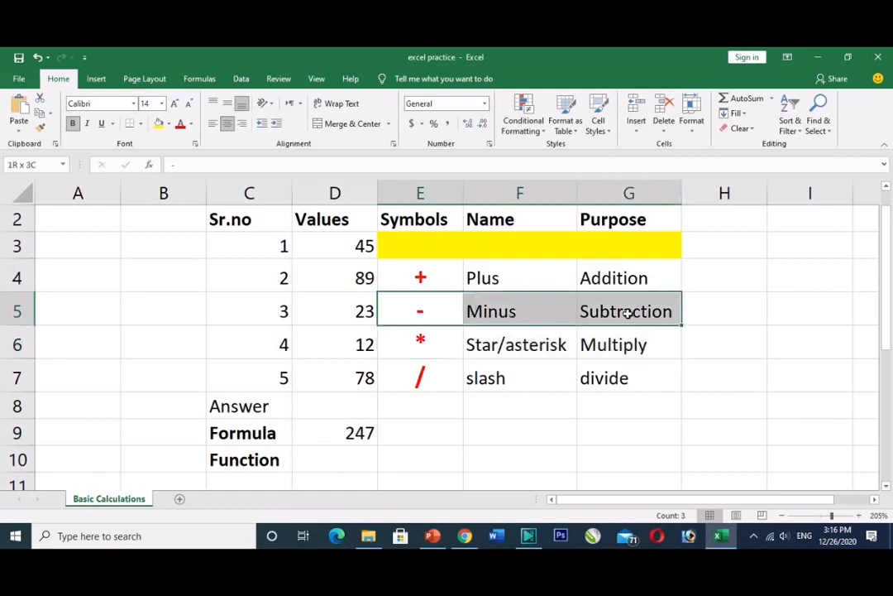
click(424, 354)
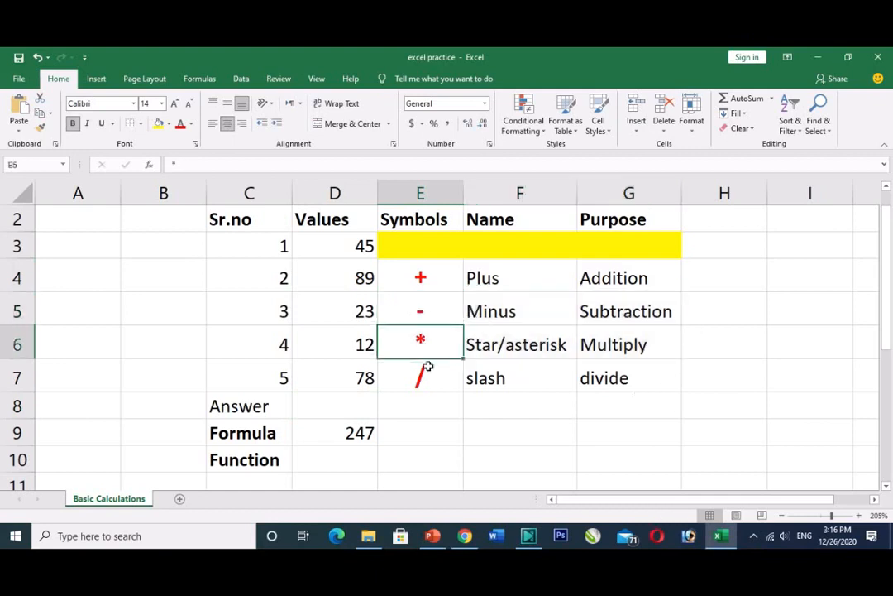
drag(422, 347, 608, 348)
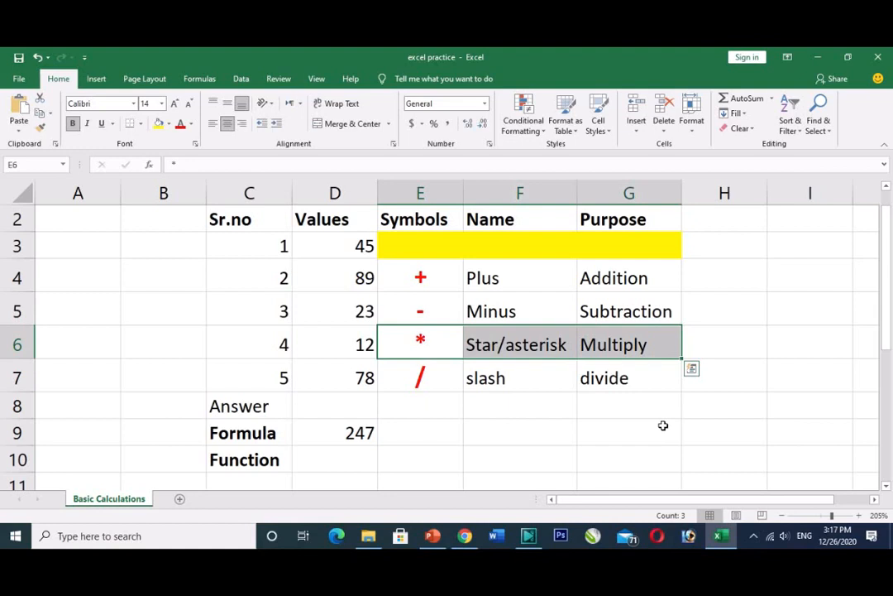
click(417, 352)
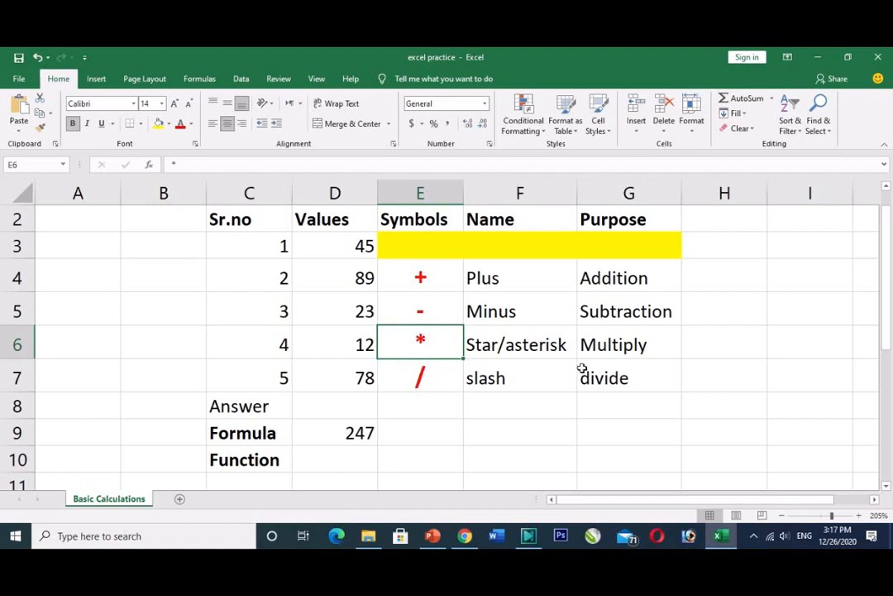
click(427, 383)
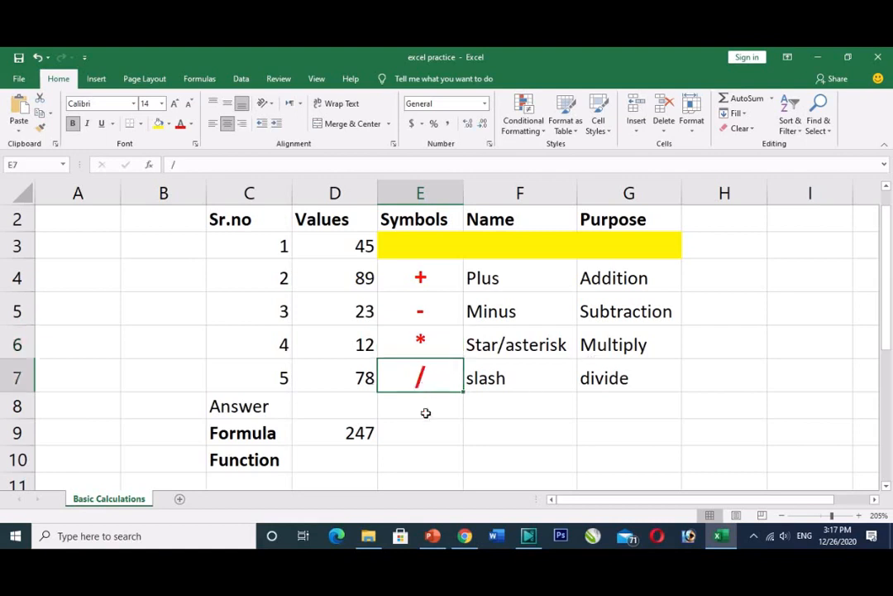
drag(446, 377, 583, 377)
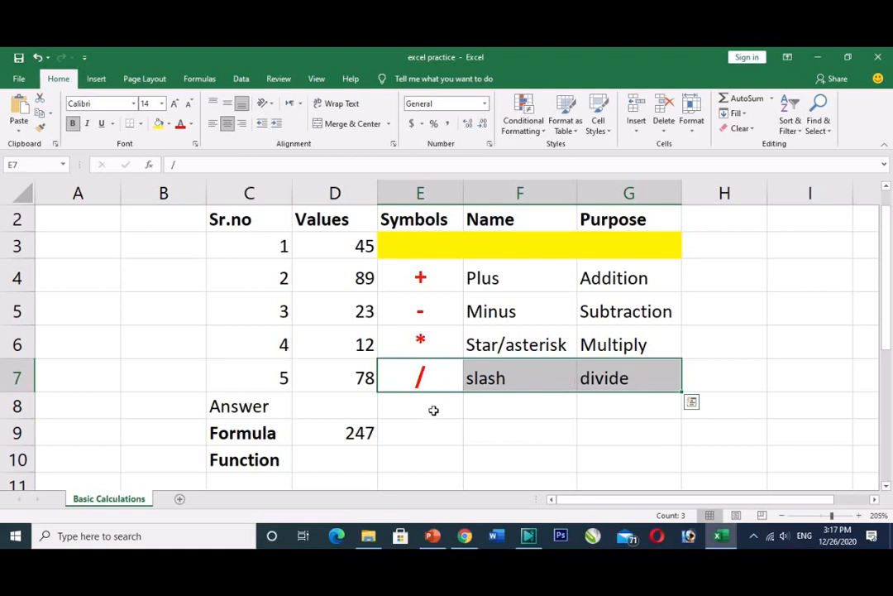
click(408, 409)
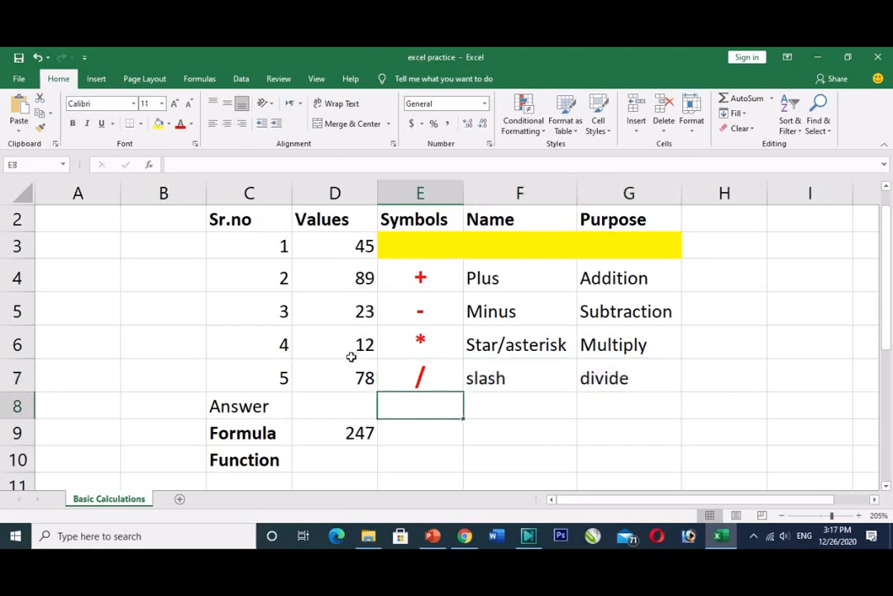
Clear the existing result from cell D9 in the Formula row
click(347, 410)
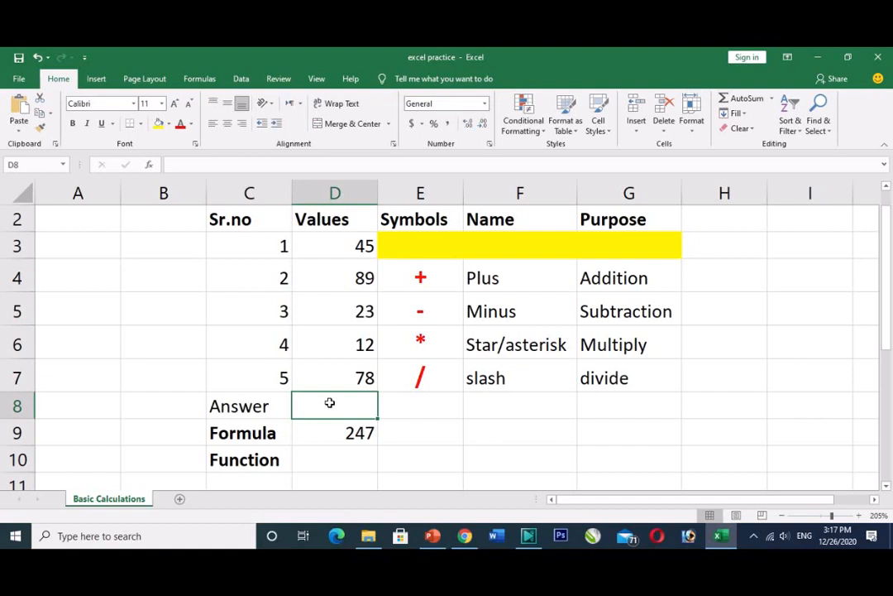
key(Down)
key(Delete)
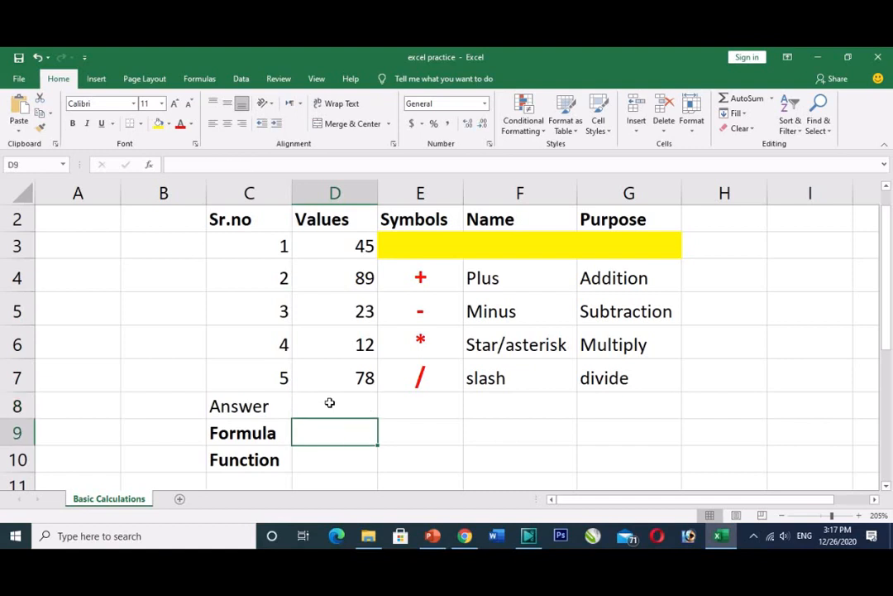
click(329, 403)
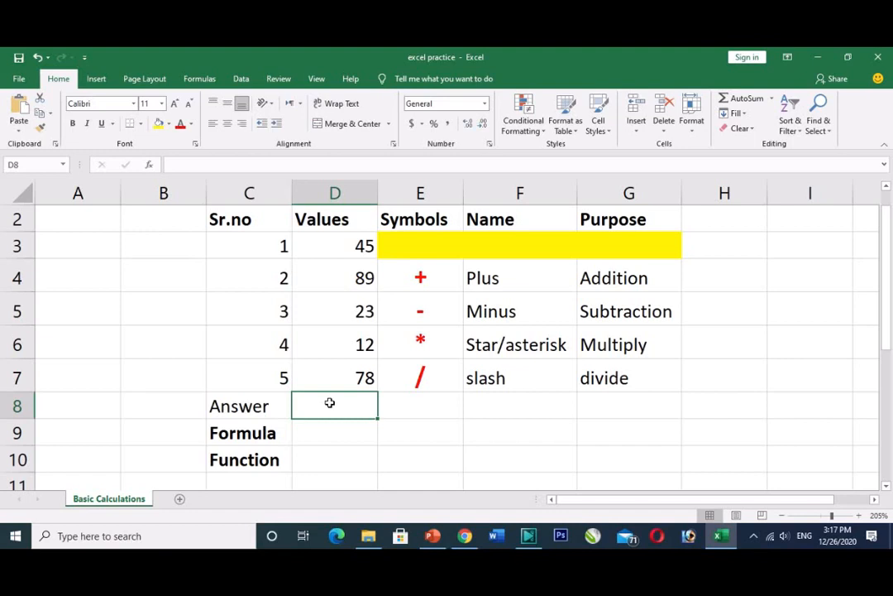
key(Down)
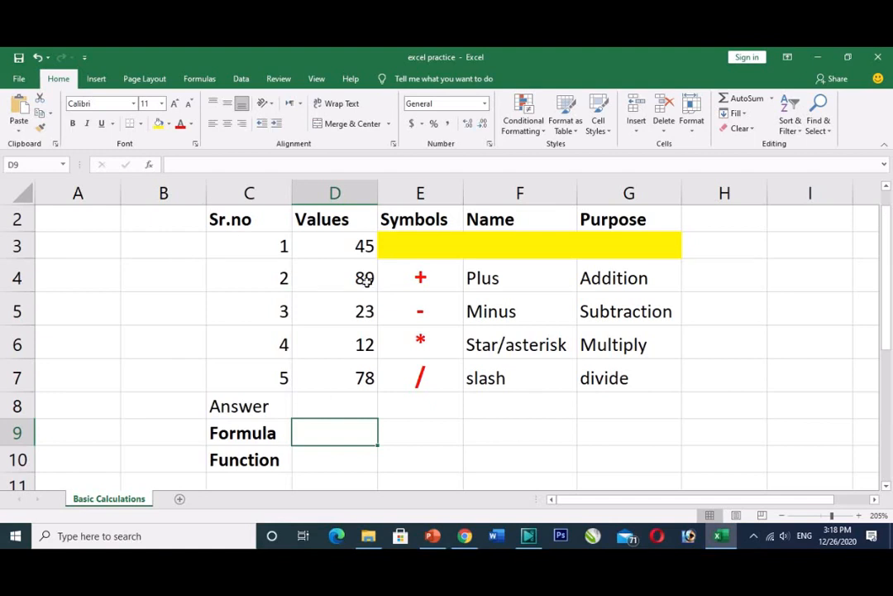
Go through the five numbers in the Values column, from D3 to D7, one by one
click(347, 246)
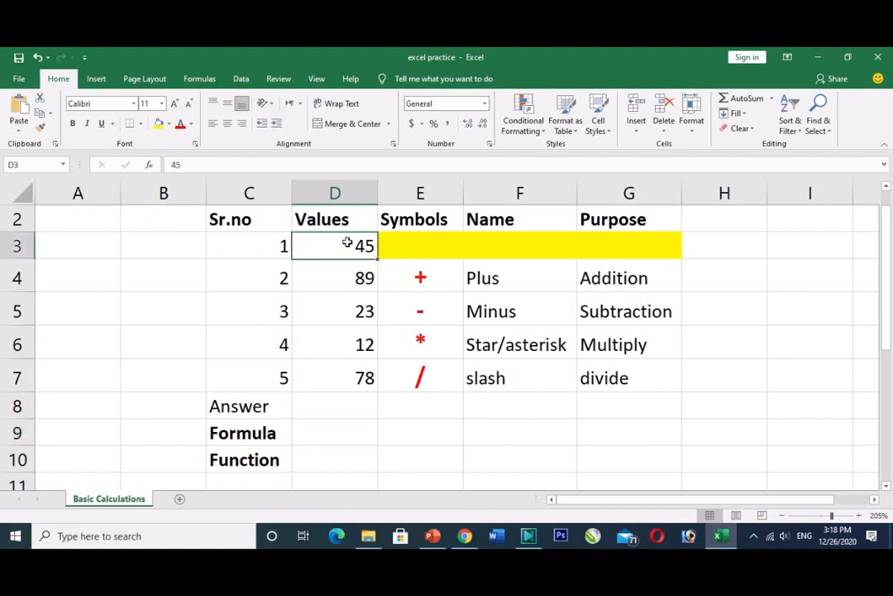
click(340, 279)
click(342, 315)
click(345, 346)
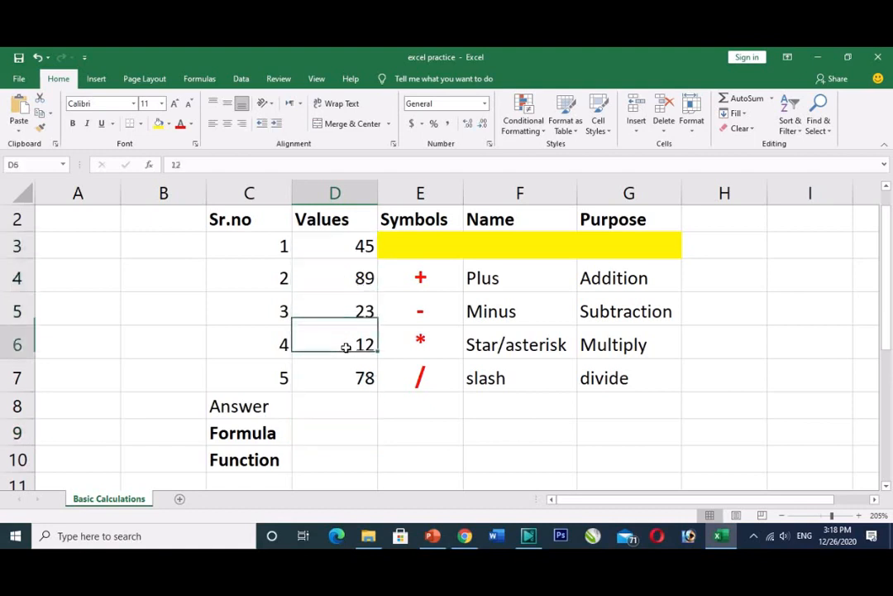
click(351, 384)
Add the five values in the Answer cell D8 with the formula =D3+D4+D5+D6+D7
click(345, 415)
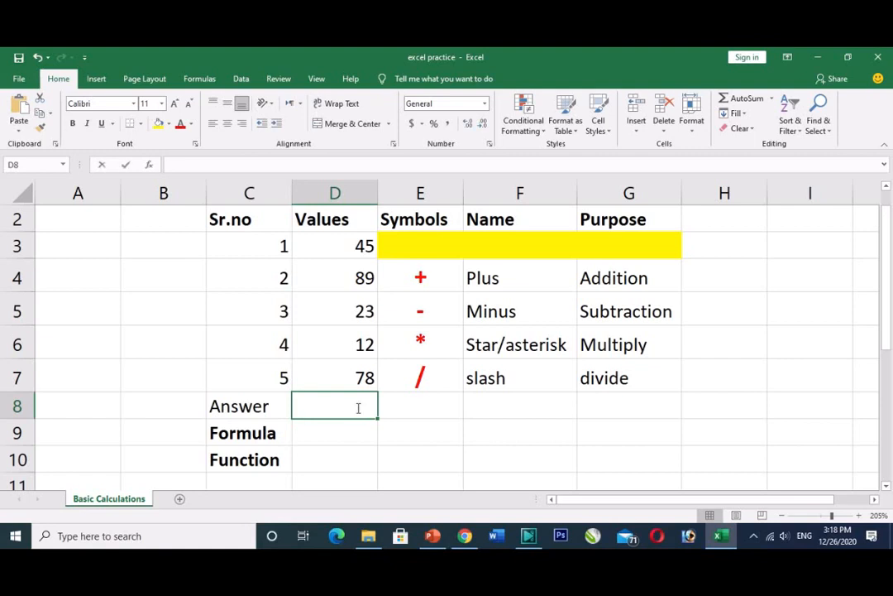
text(=)
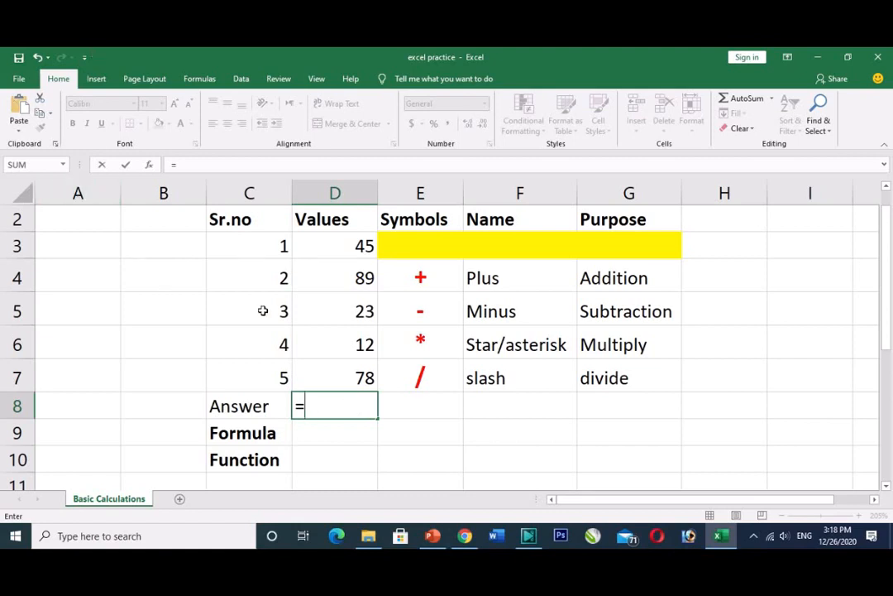
click(347, 245)
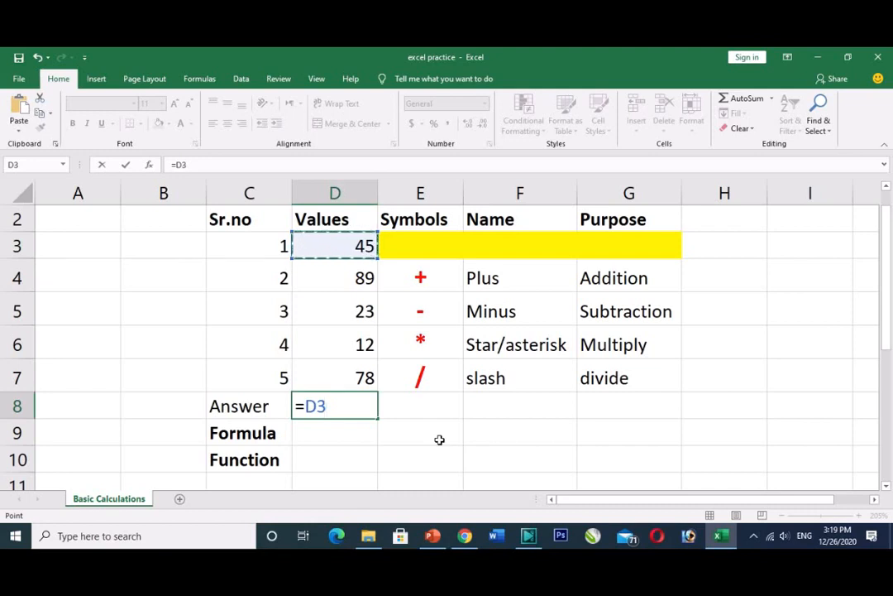
text(+)
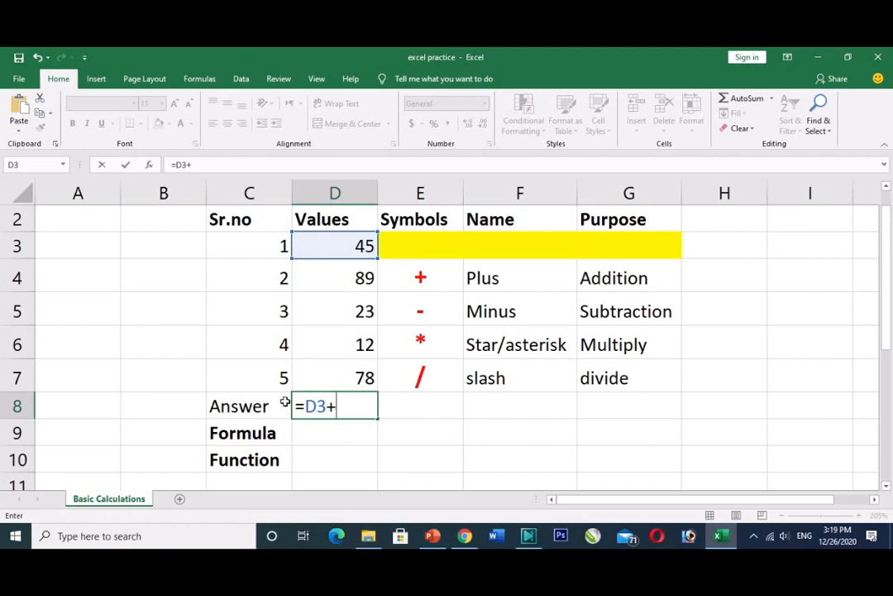
click(342, 282)
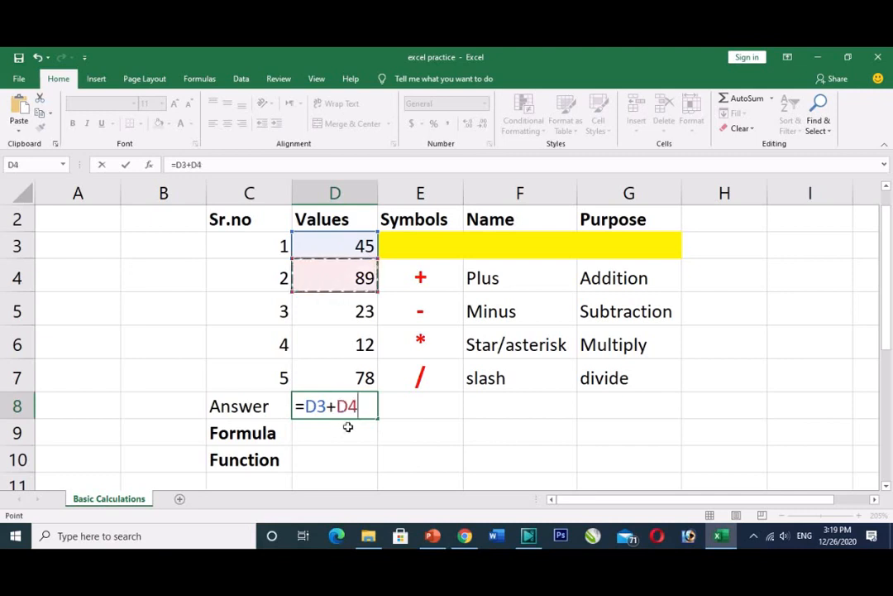
text(+)
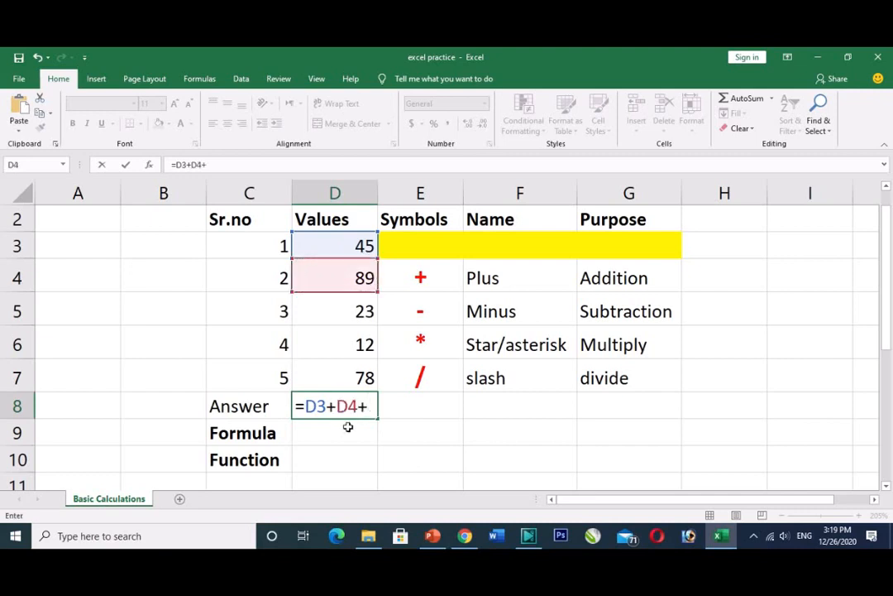
click(347, 315)
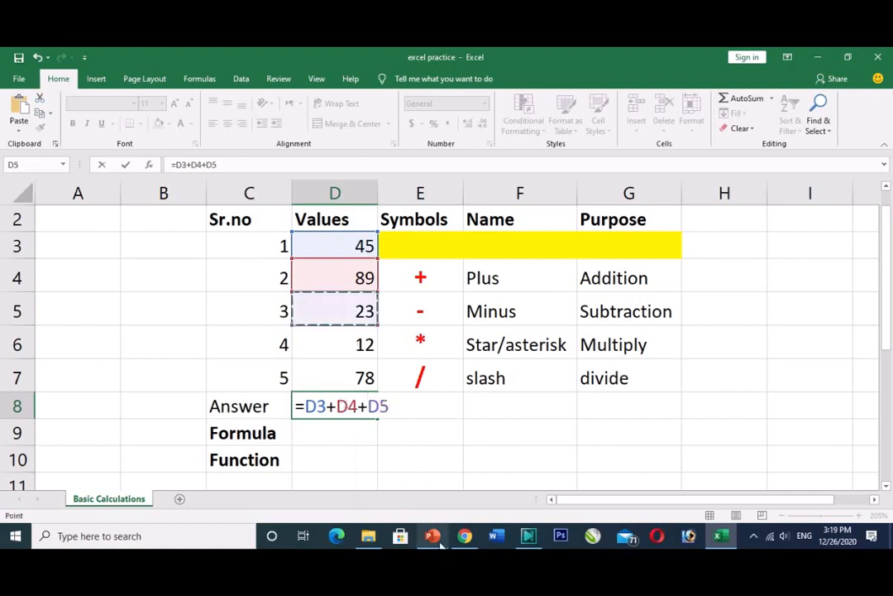
mouse_move(437, 539)
text(+)
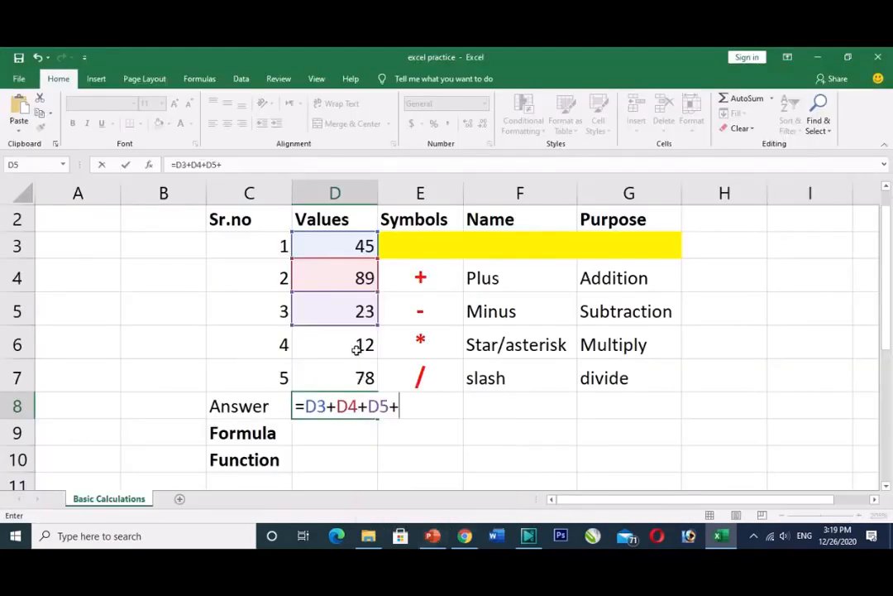
click(356, 348)
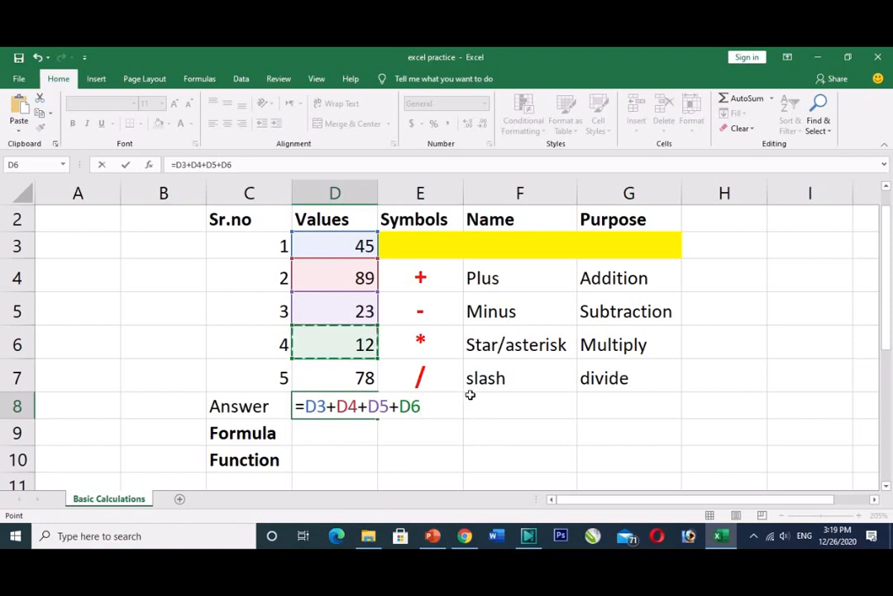
text(+)
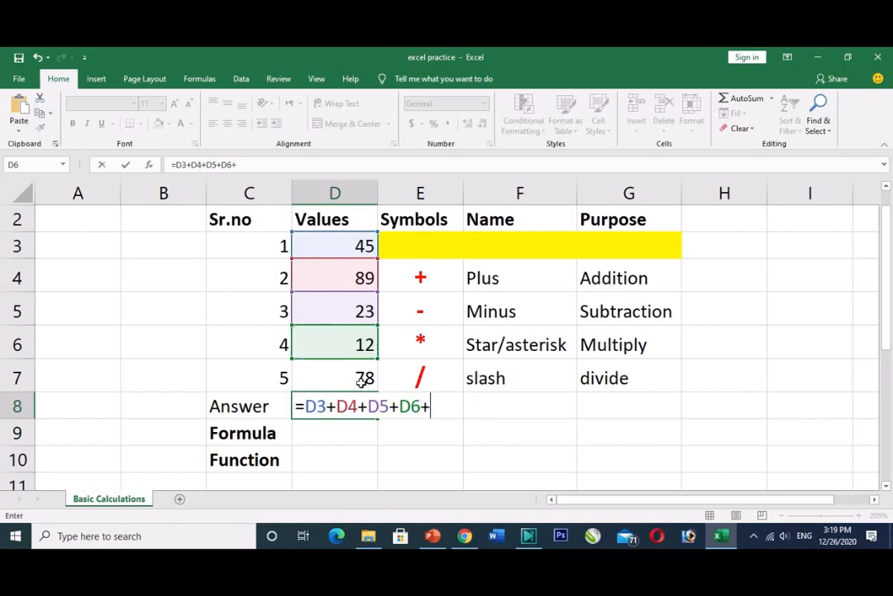
click(359, 375)
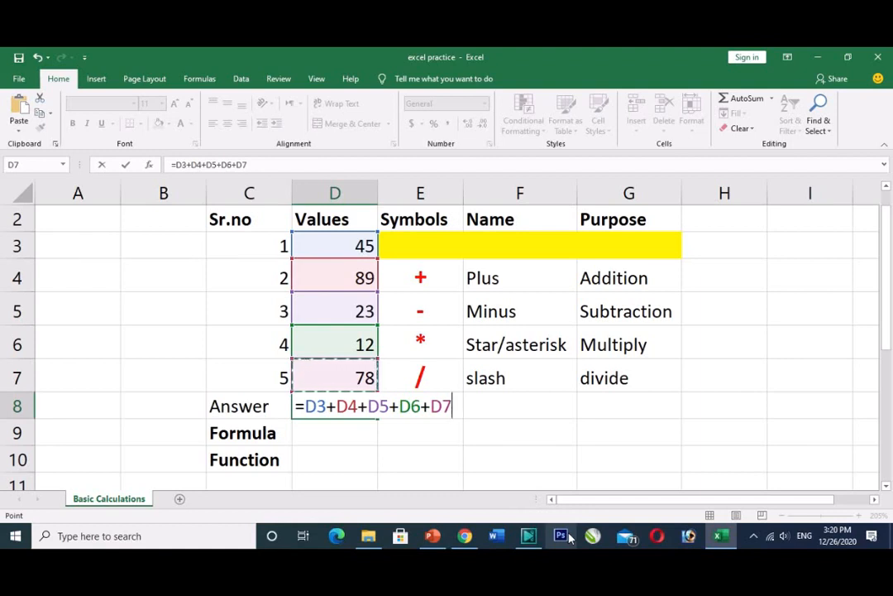
key(Return)
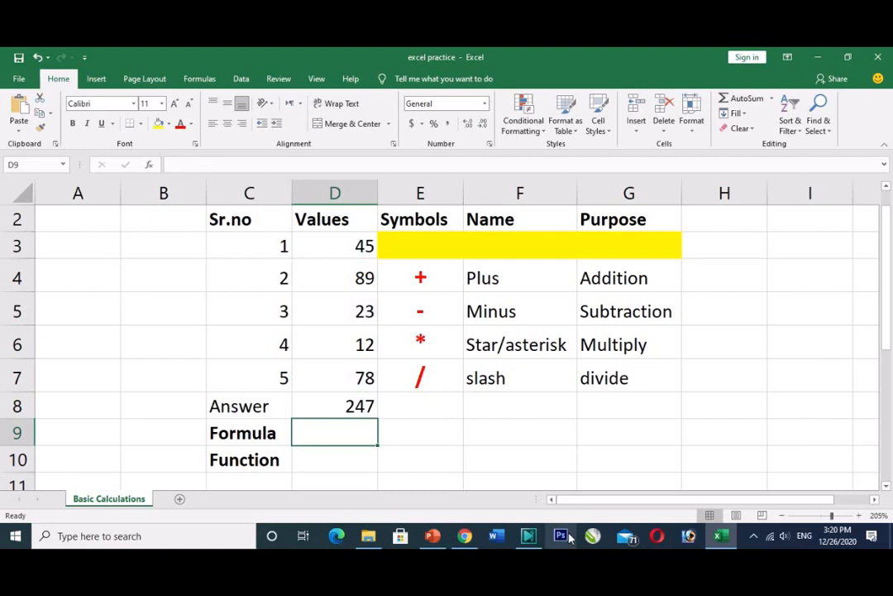
Clear the Answer cell D8 and begin a function formula in it with =su
key(Up)
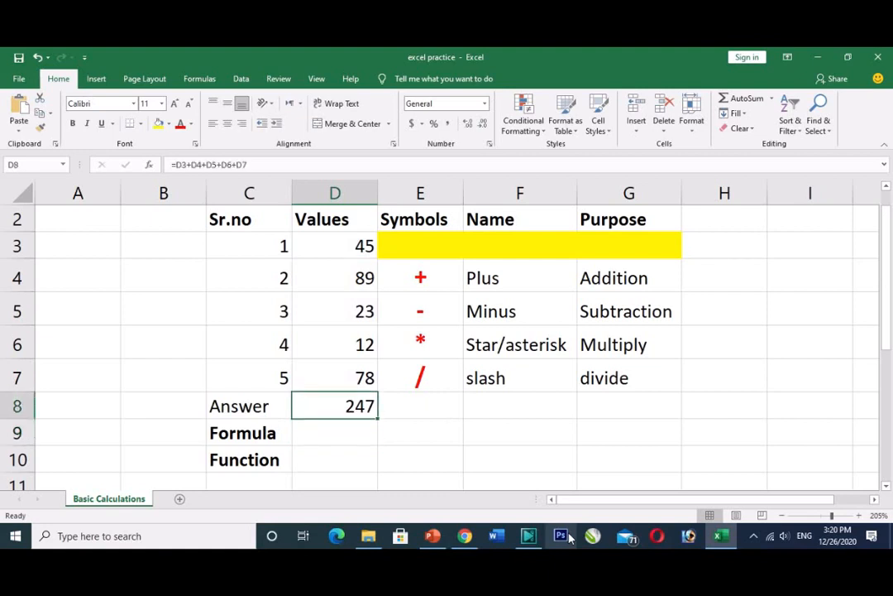
key(Delete)
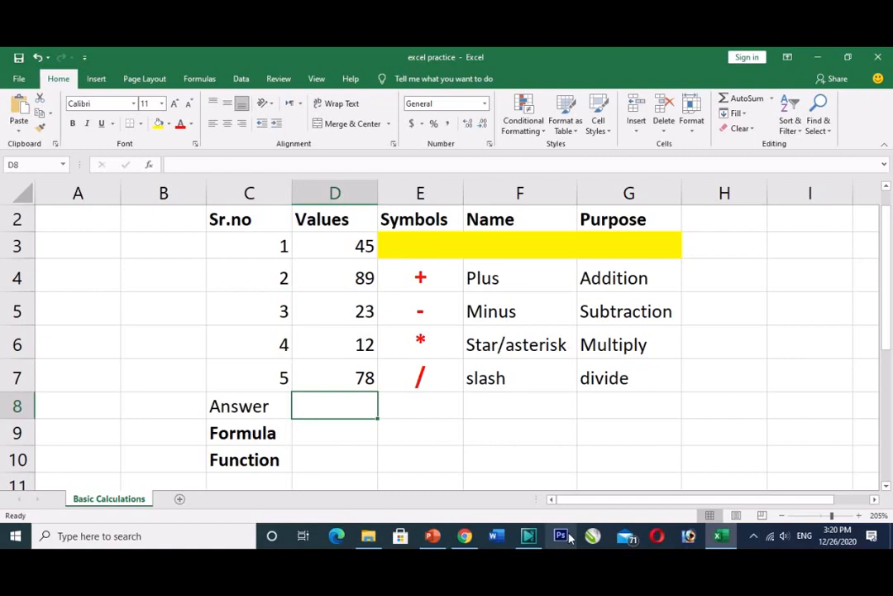
text(=)
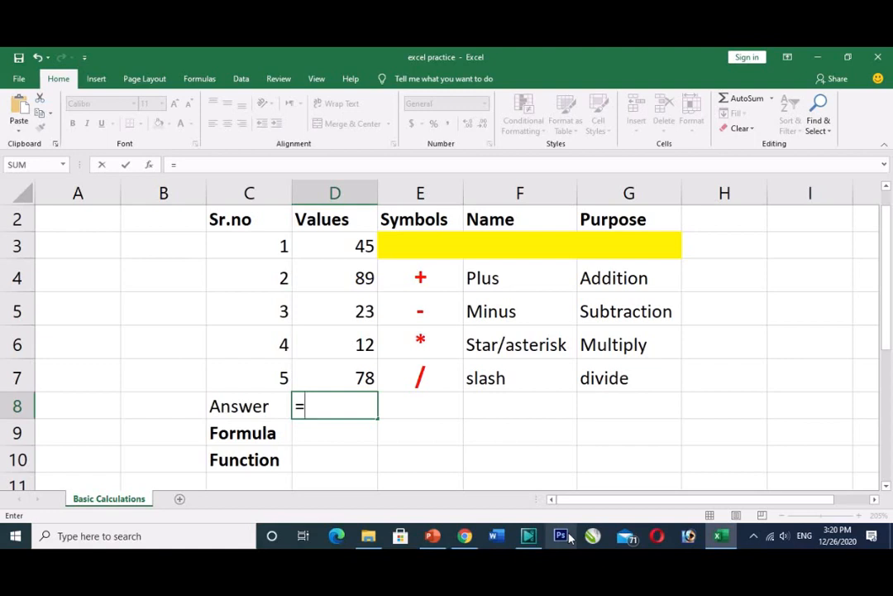
text(su)
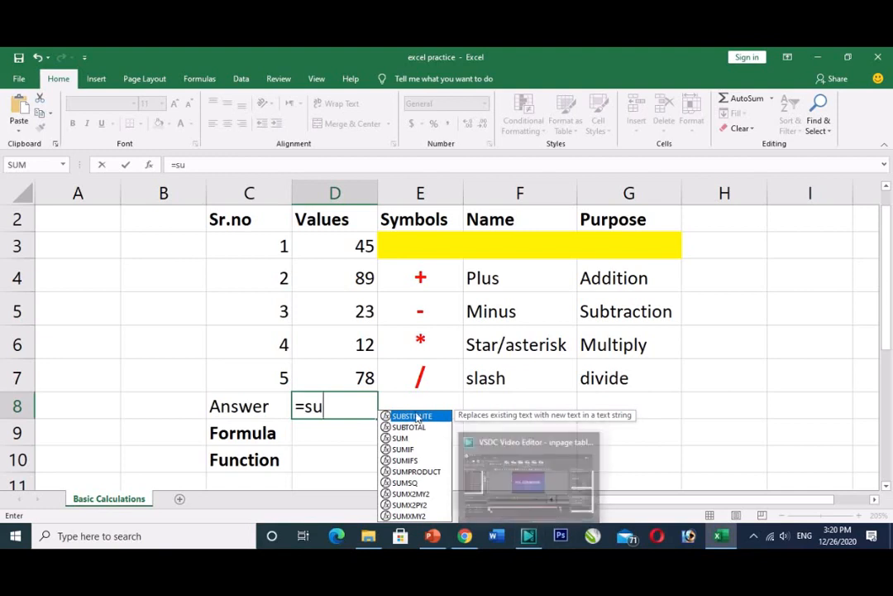
double_click(405, 438)
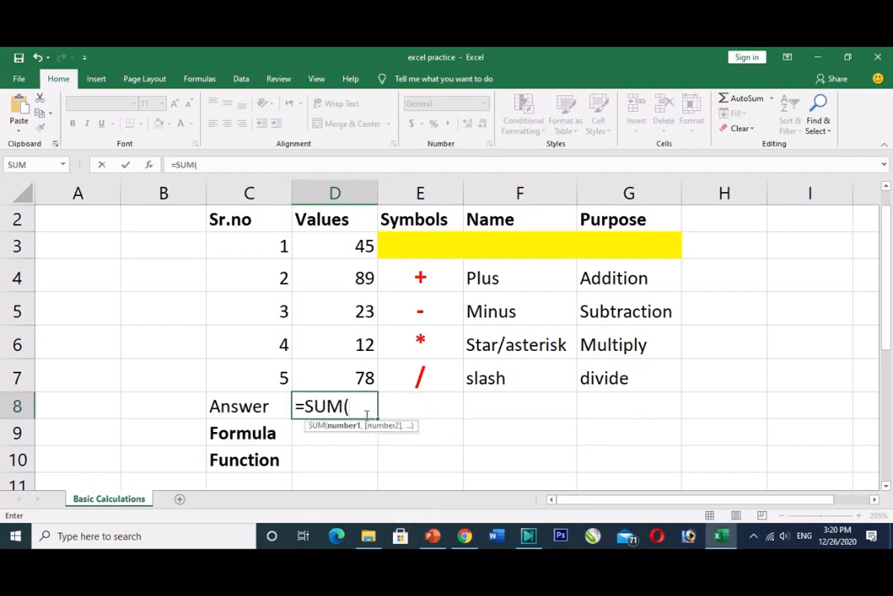
key(BackSpace)
key(BackSpace)
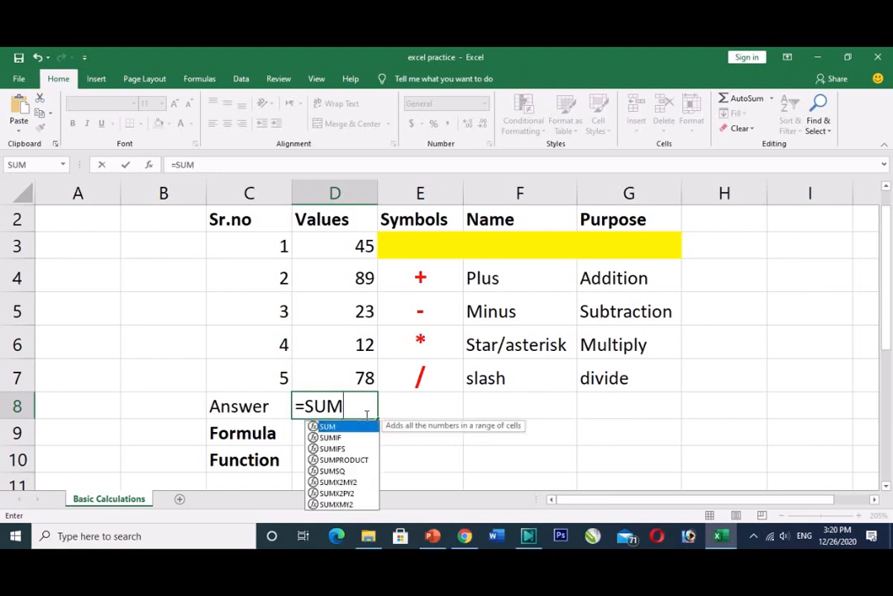
key(BackSpace)
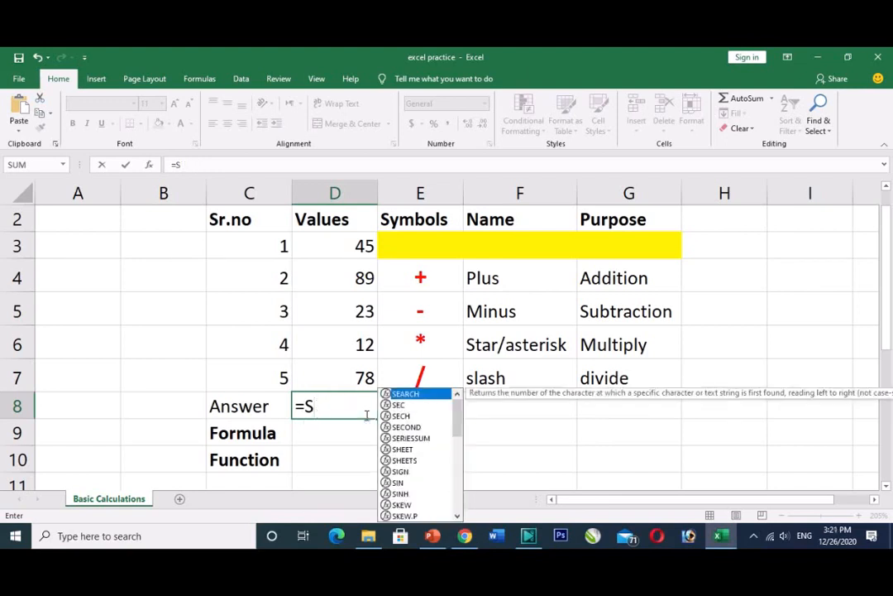
Complete the formula in D8 as =SUM(D3:D7) to add the five values with the SUM function
text(u)
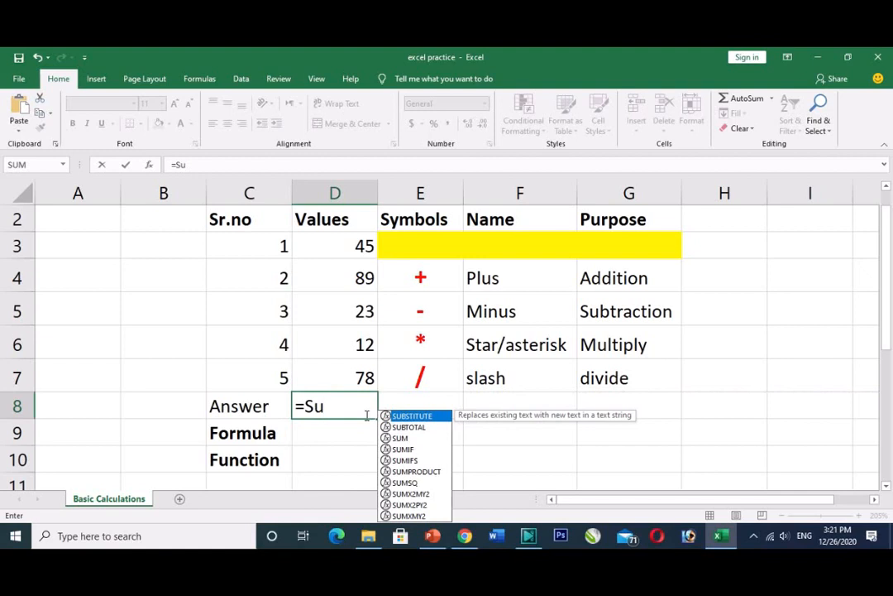
text(m)
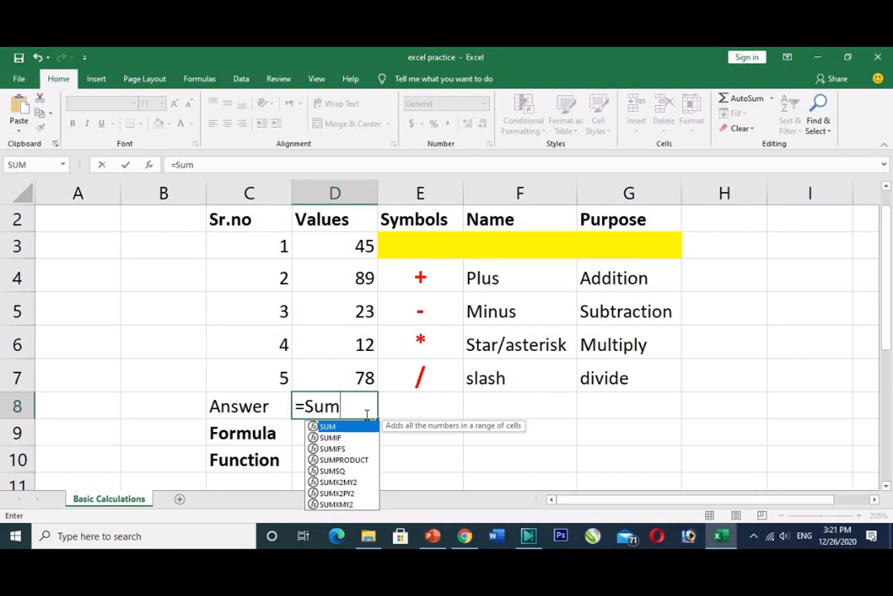
key(Tab)
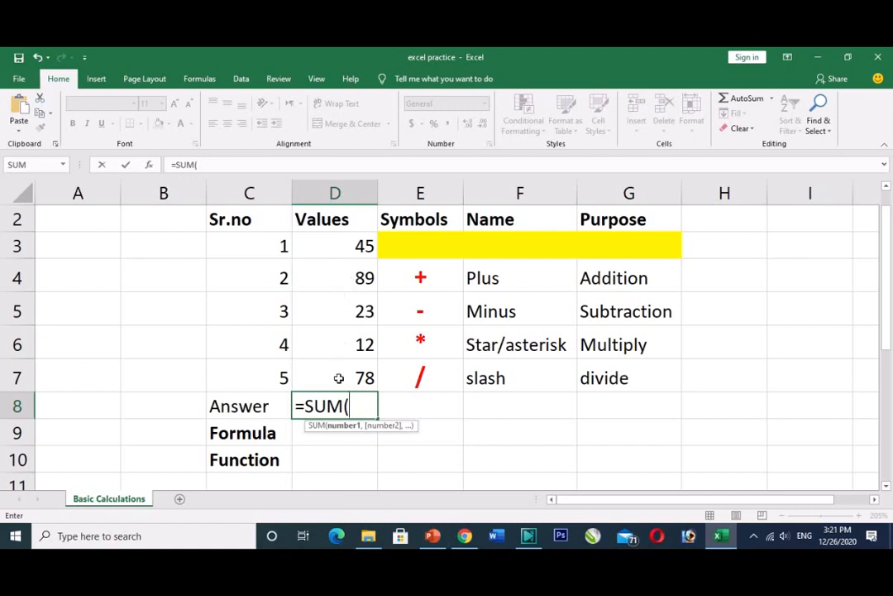
click(337, 246)
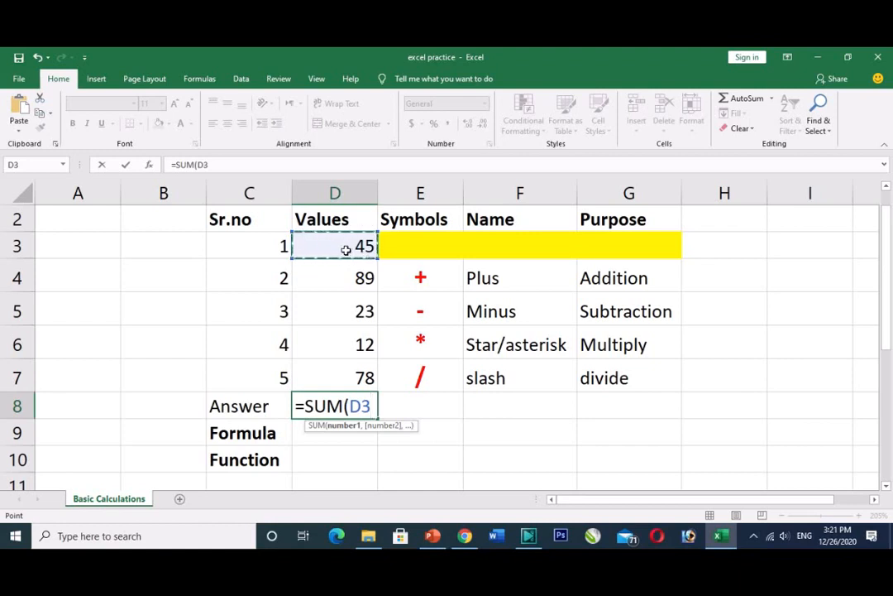
drag(347, 249, 357, 379)
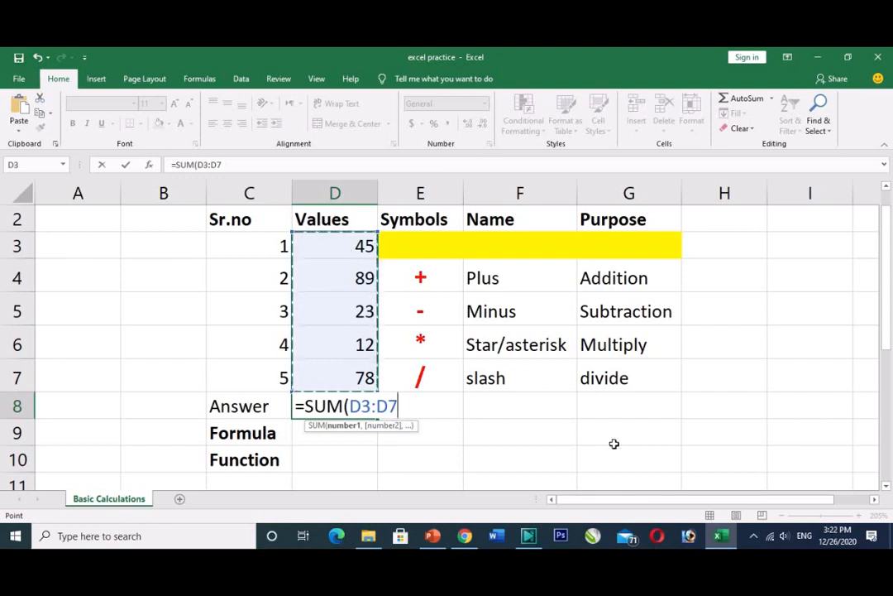
text())
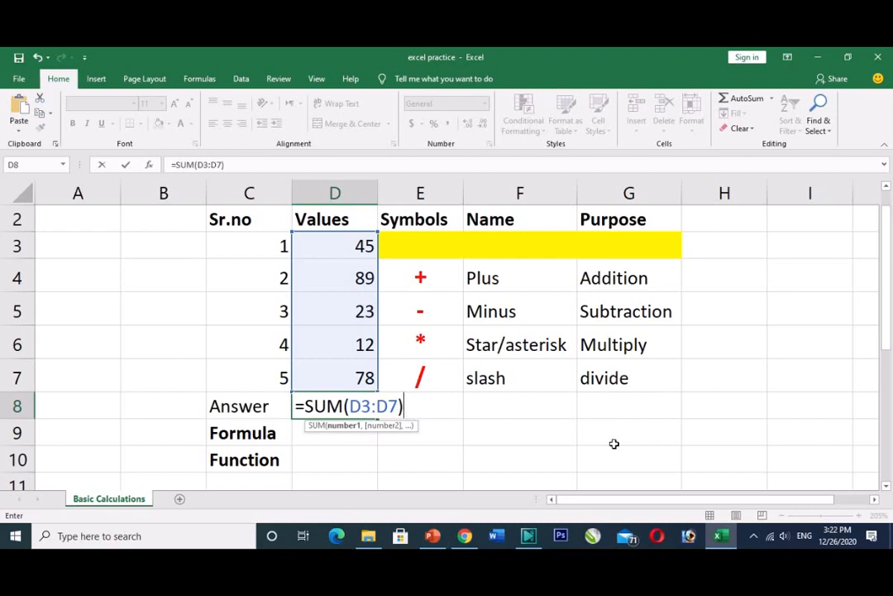
key(Return)
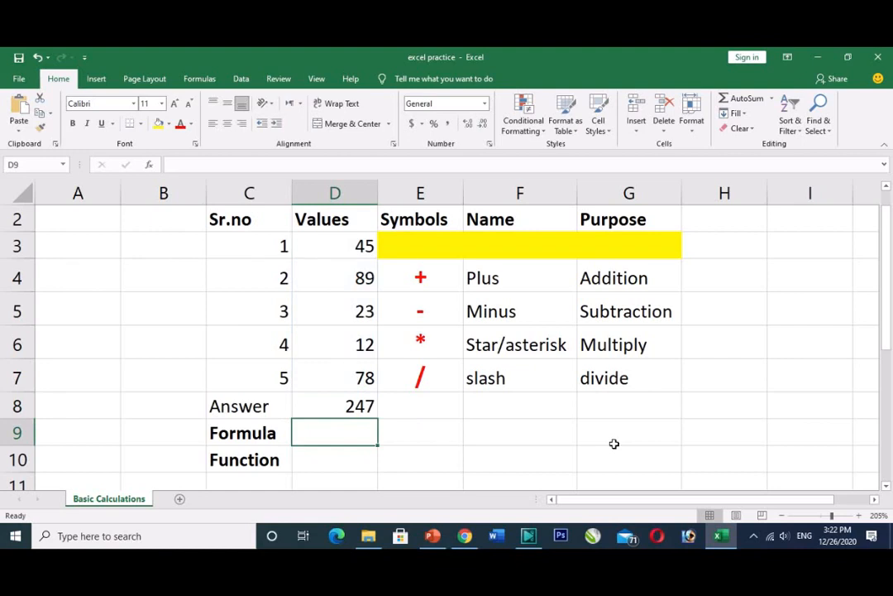
Replace the Answer label in C8 with Addition
key(Down)
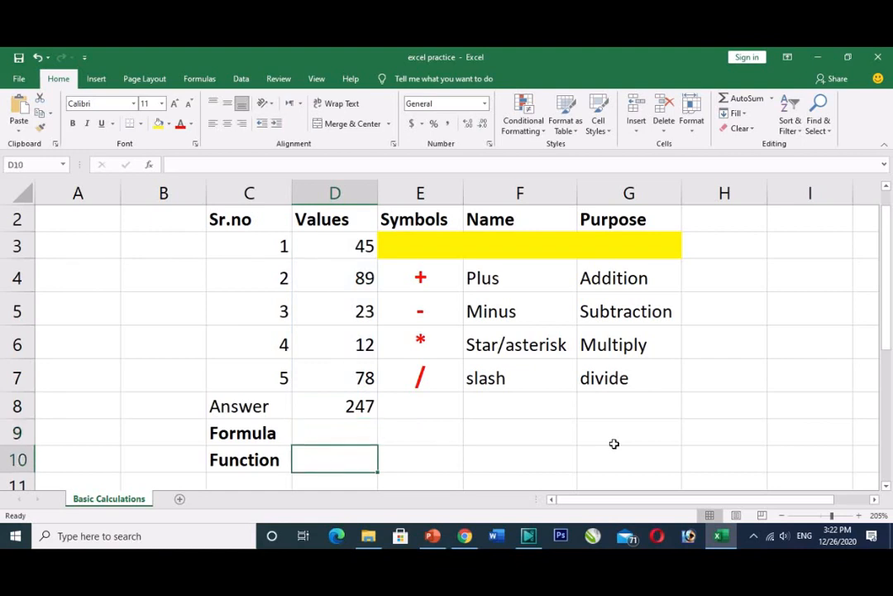
key(Up)
key(Left)
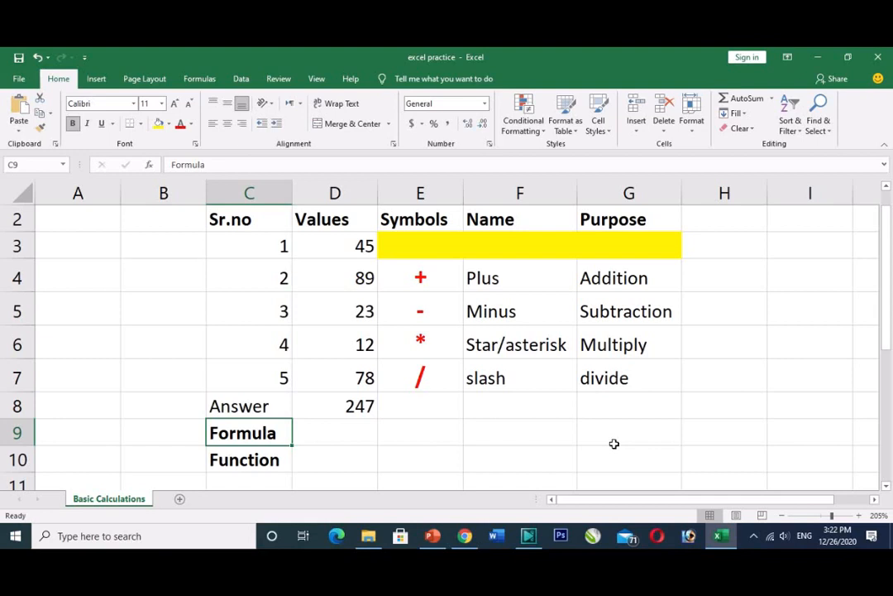
key(Up)
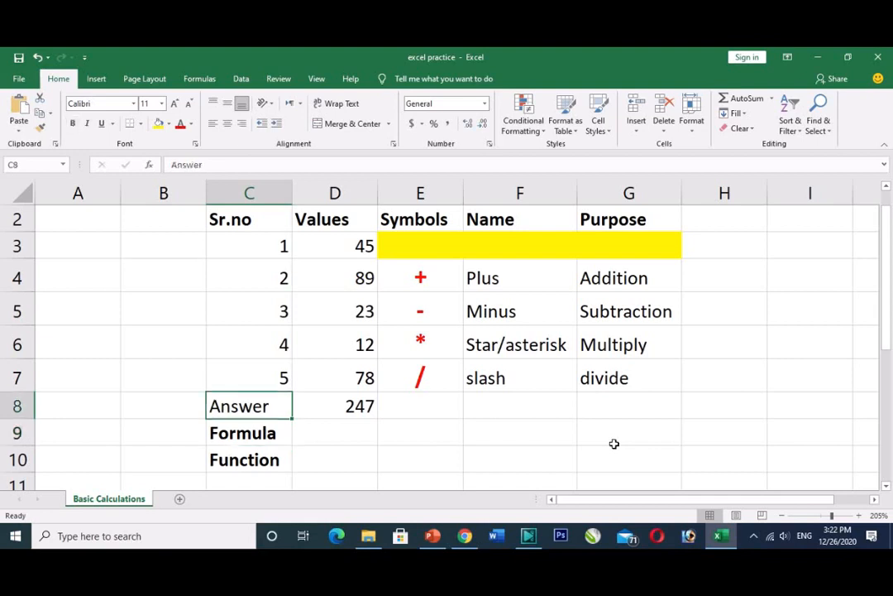
text(A)
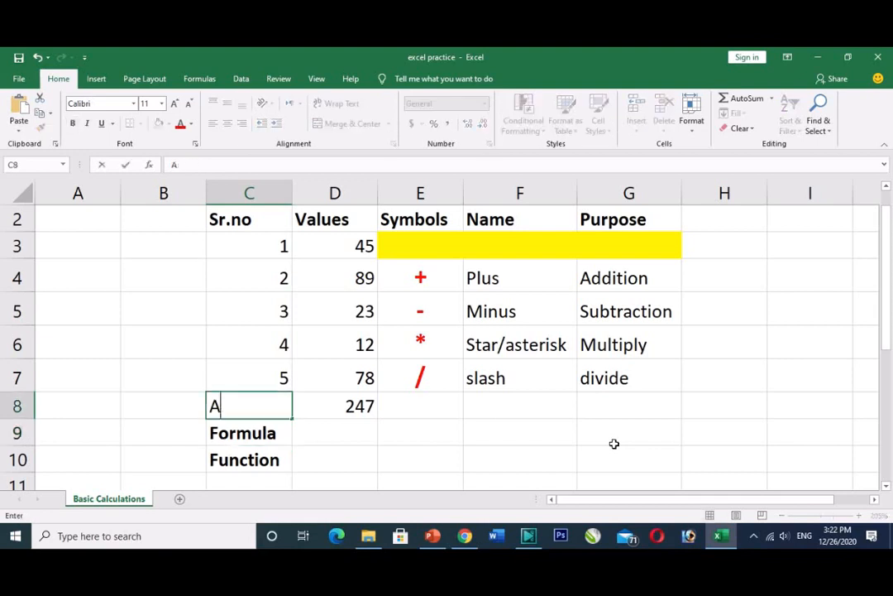
text(ddition)
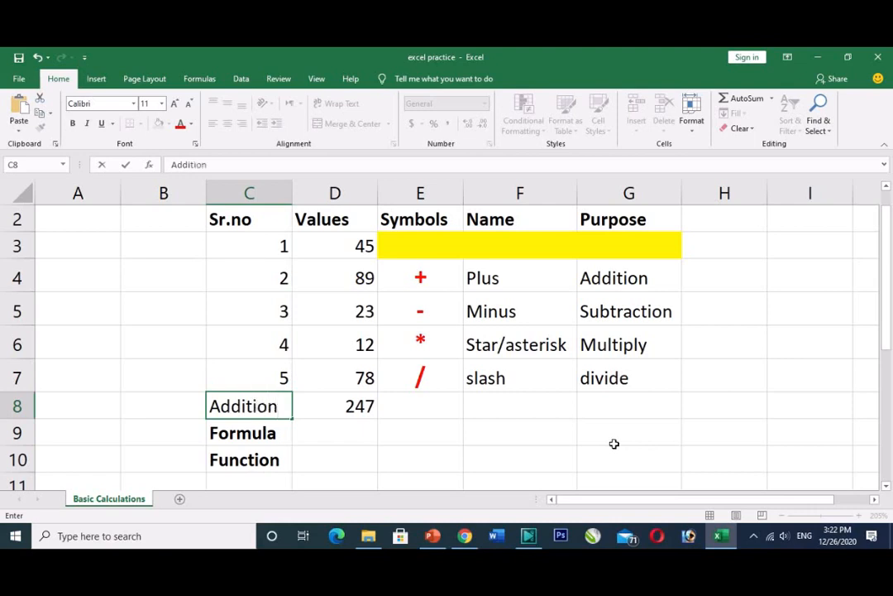
key(Return)
Replace the Formula label in C9 with Subtraction and fit the width of column C to its contents
text(S)
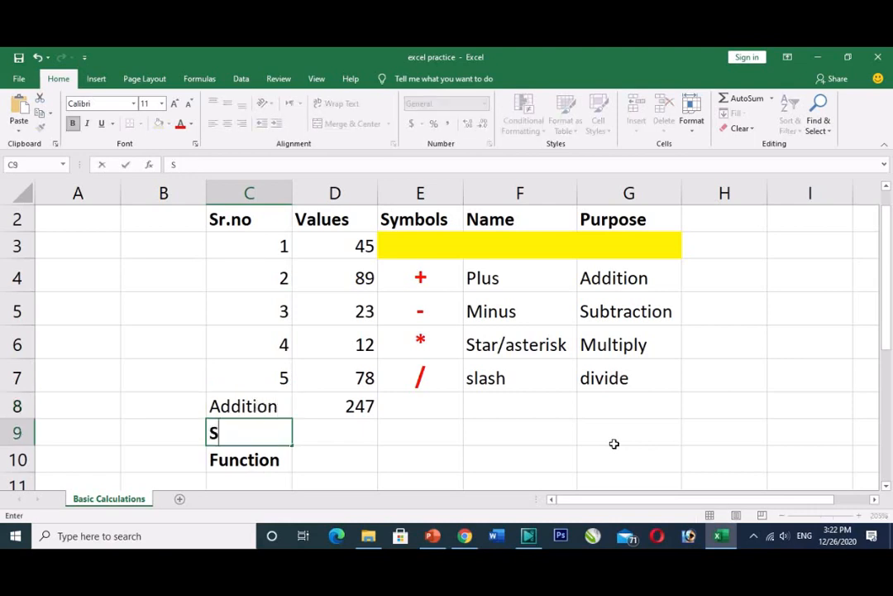
text(ubtraction)
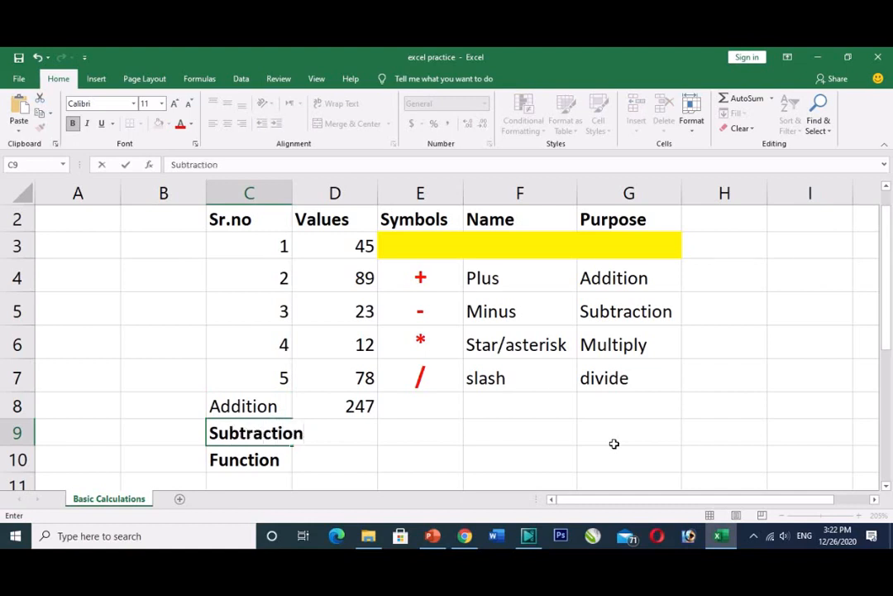
key(Tab)
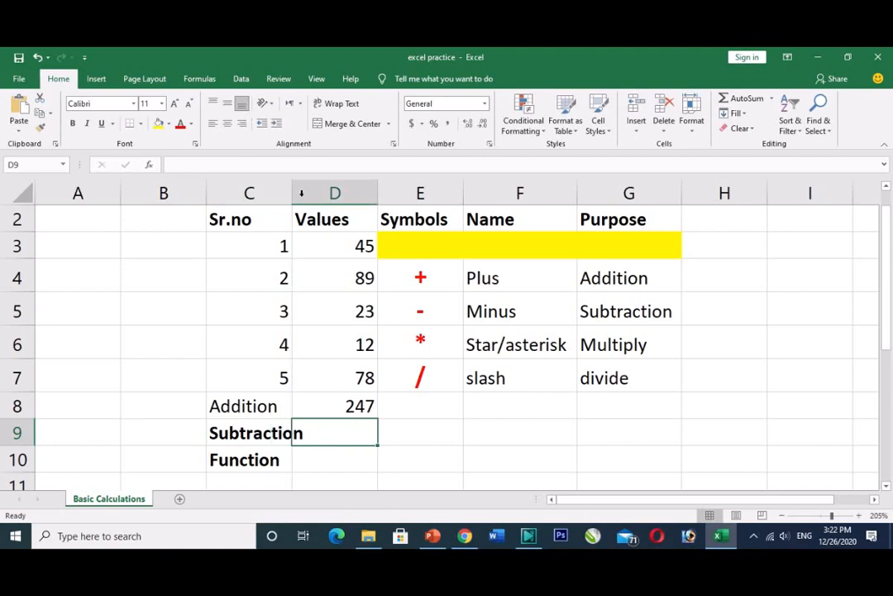
double_click(292, 193)
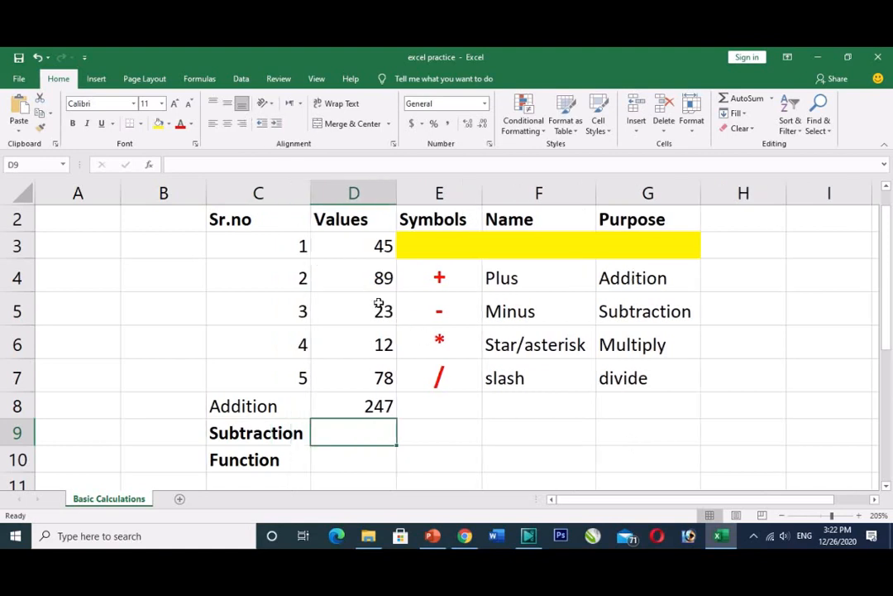
Subtract the third value from the second in D9 with the formula =D4-D5
click(361, 276)
click(361, 310)
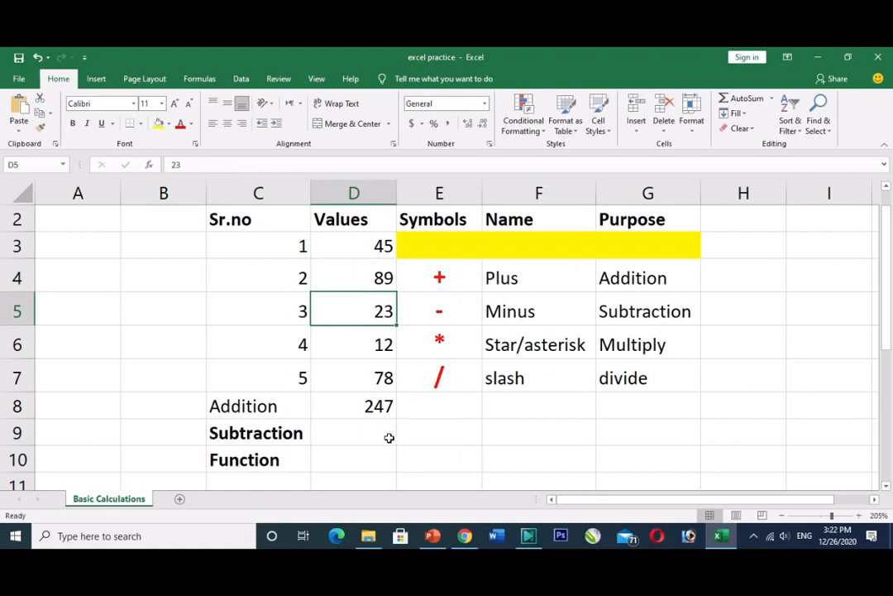
click(355, 434)
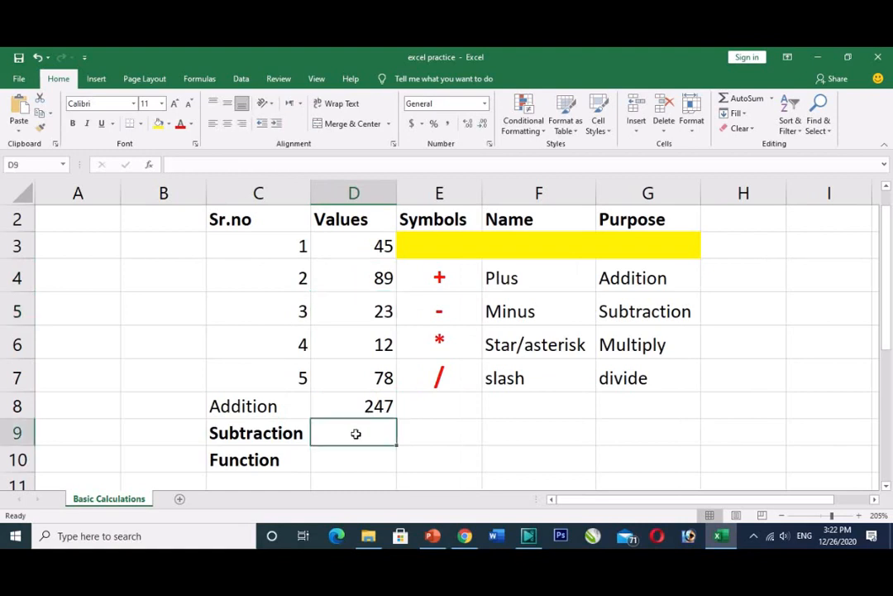
text(=)
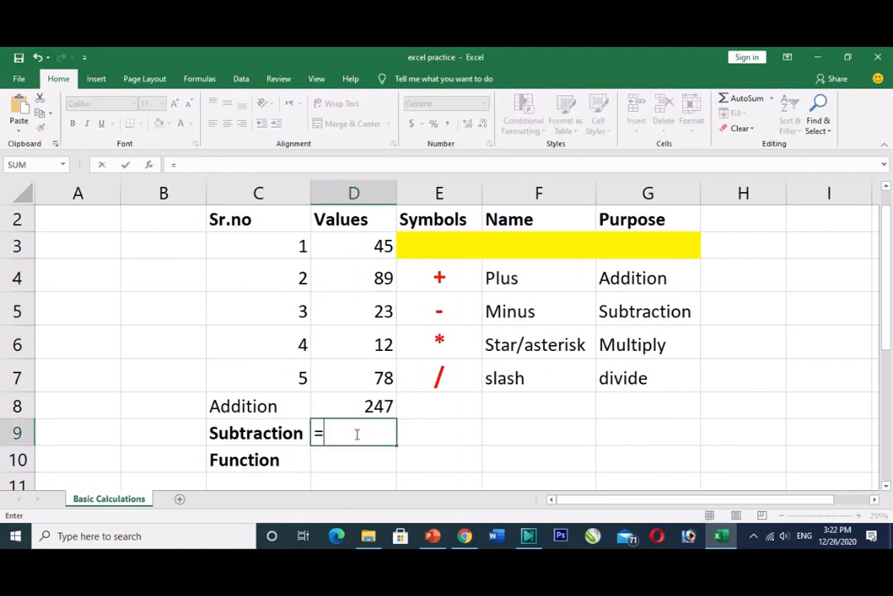
click(349, 283)
text(-)
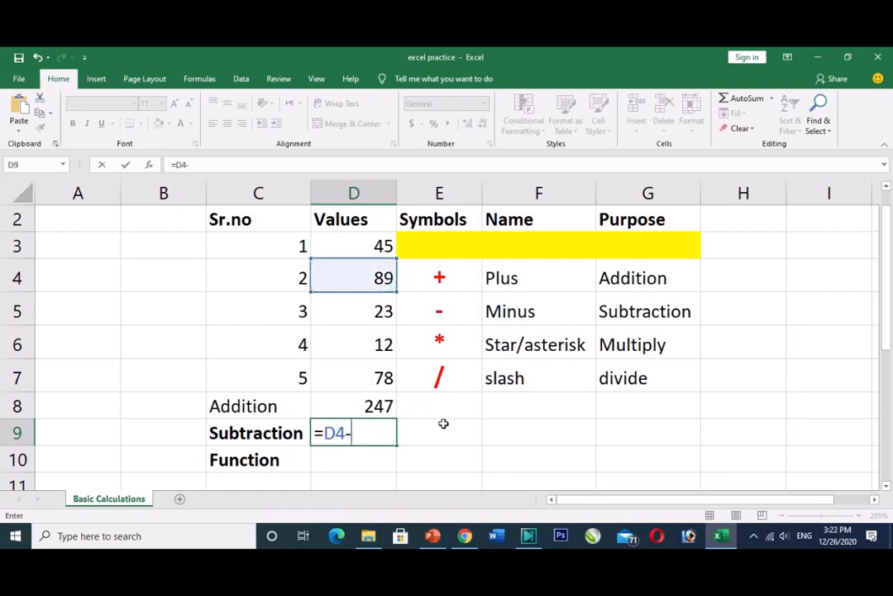
click(365, 317)
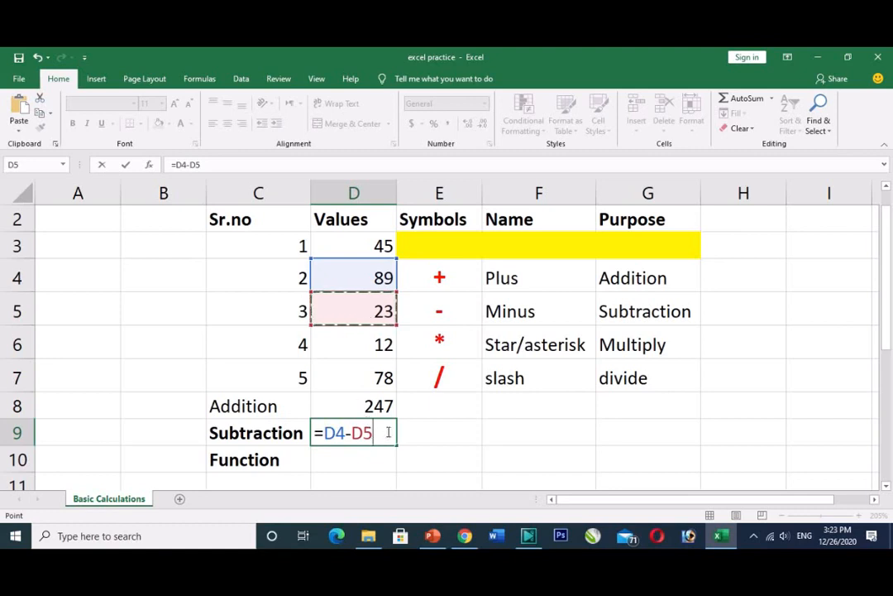
key(Return)
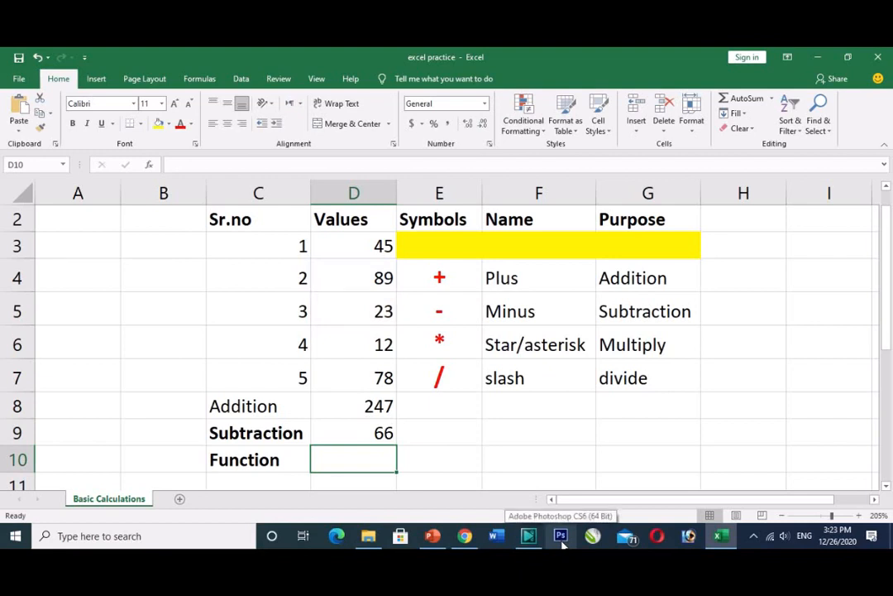
Replace the Function label in C10 with Multiply
click(268, 460)
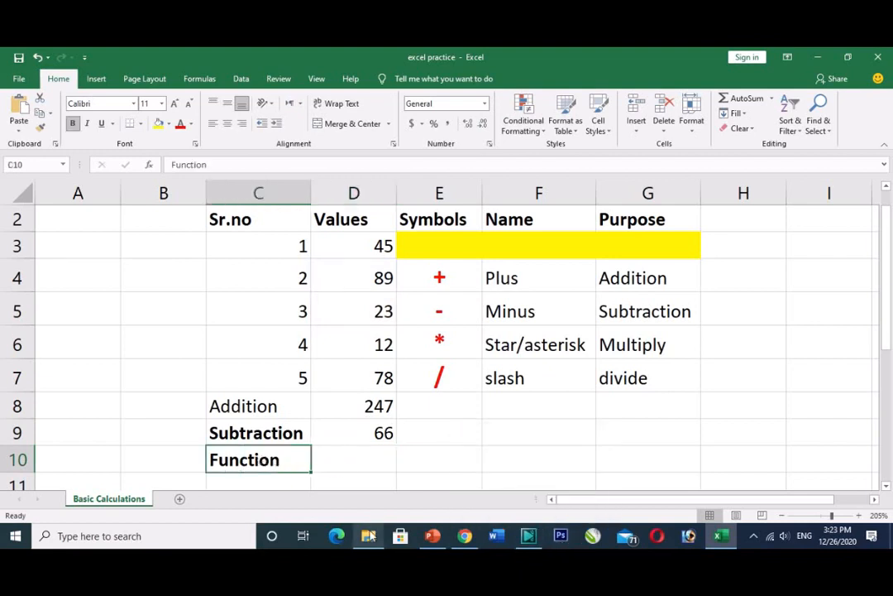
mouse_move(371, 536)
text(M)
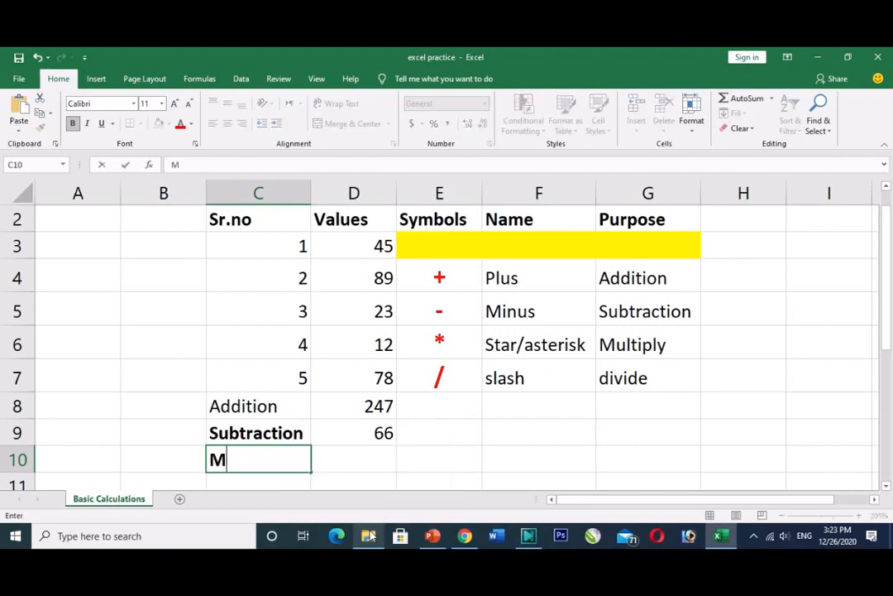
text(ultipl)
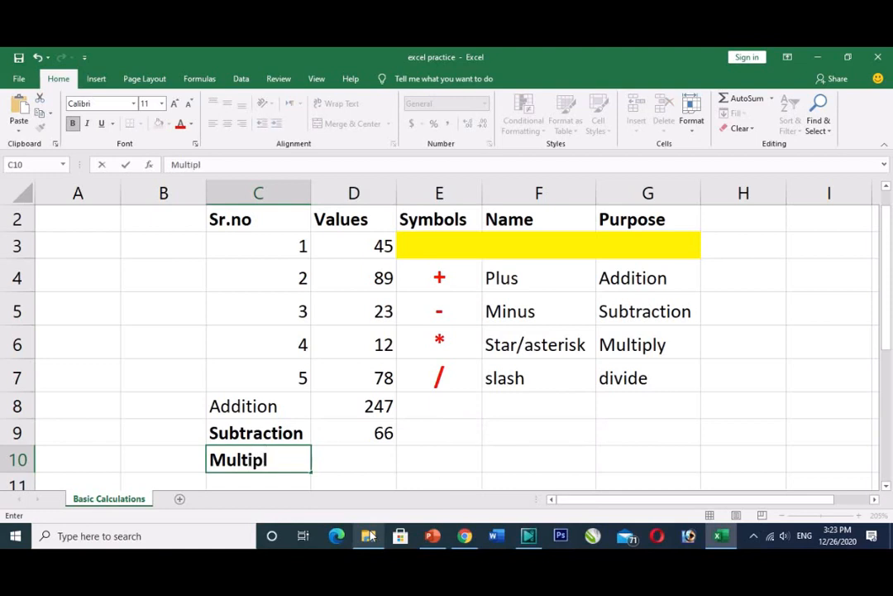
text(y)
key(Tab)
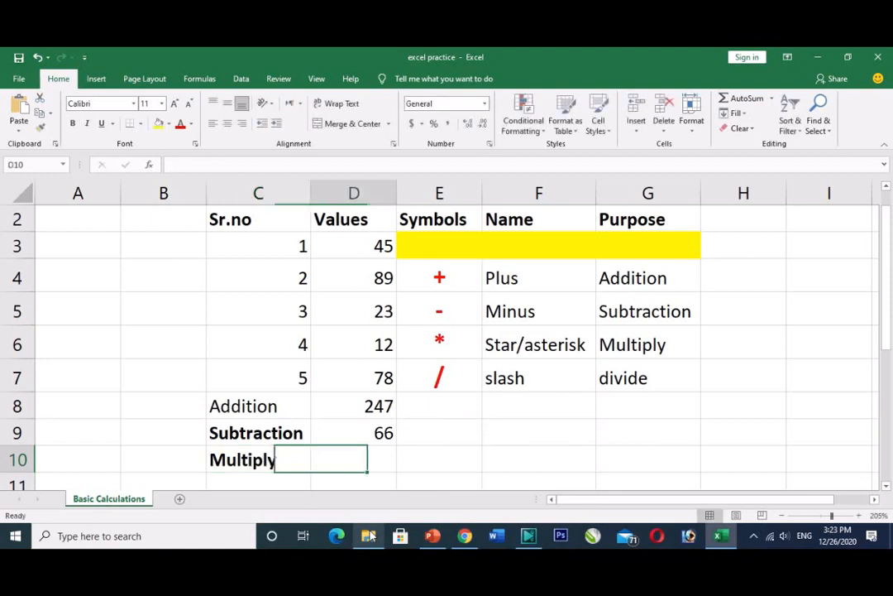
Multiply the third value by the fourth in D10 with the formula =D5*D6
text(=)
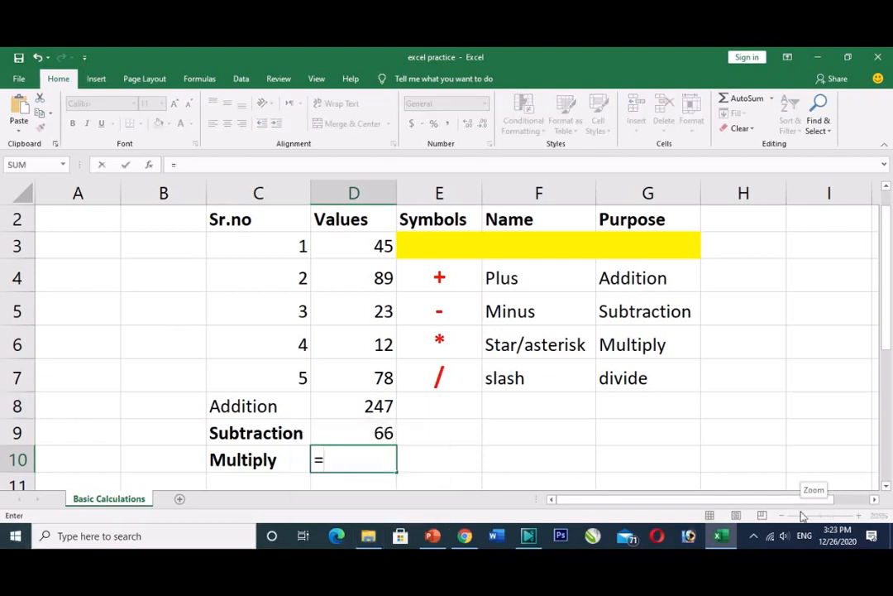
mouse_move(359, 316)
mouse_down()
mouse_move(358, 341)
mouse_move(362, 314)
mouse_up()
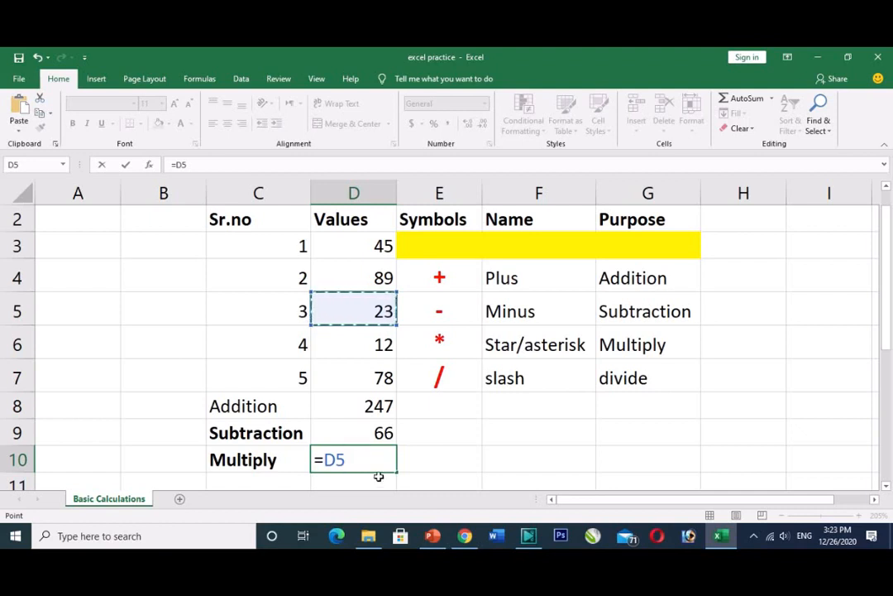
text(*)
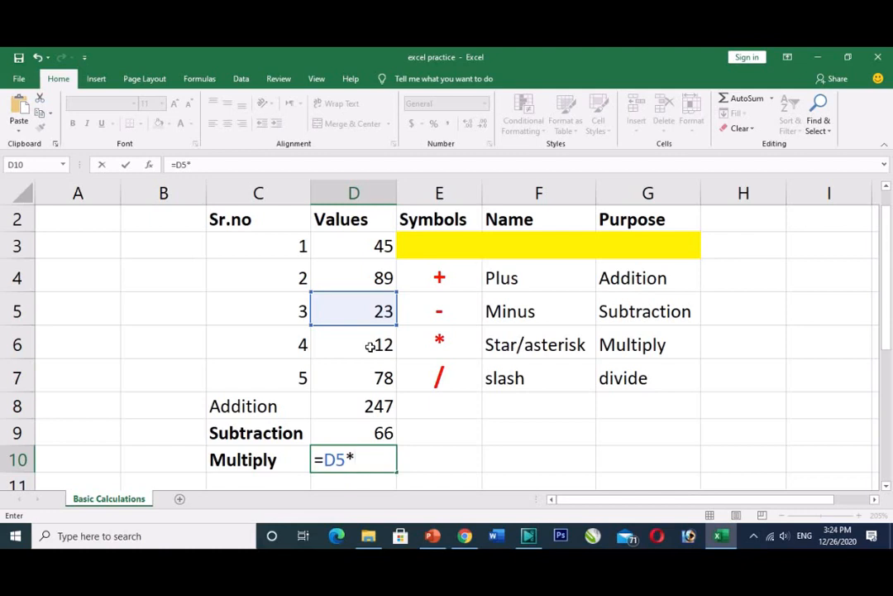
click(370, 346)
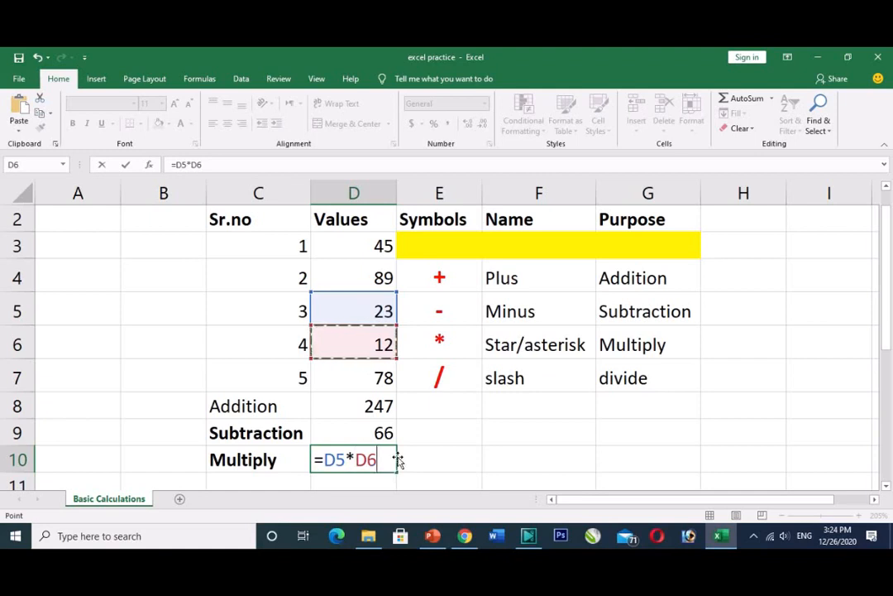
key(Return)
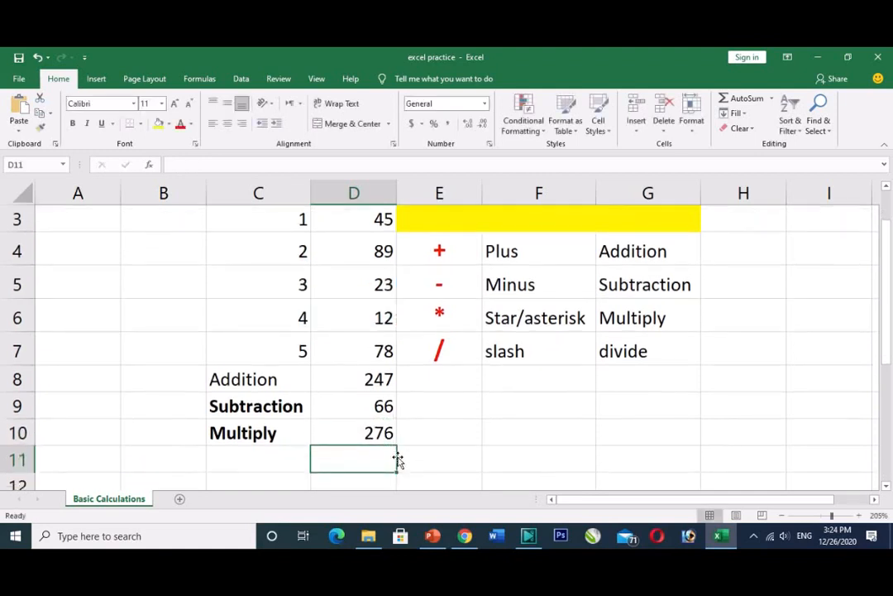
key(Up)
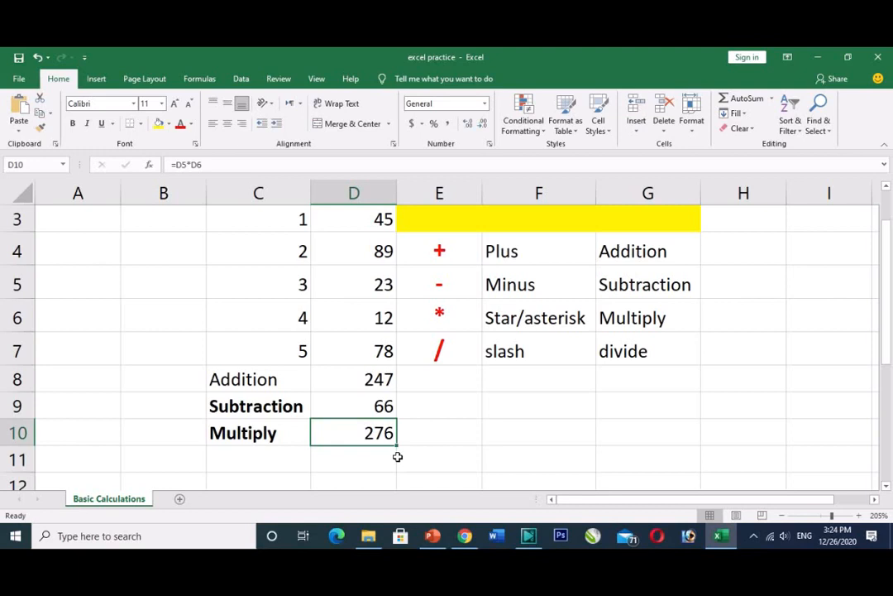
Label the next result row Division in C11
key(Down)
key(Left)
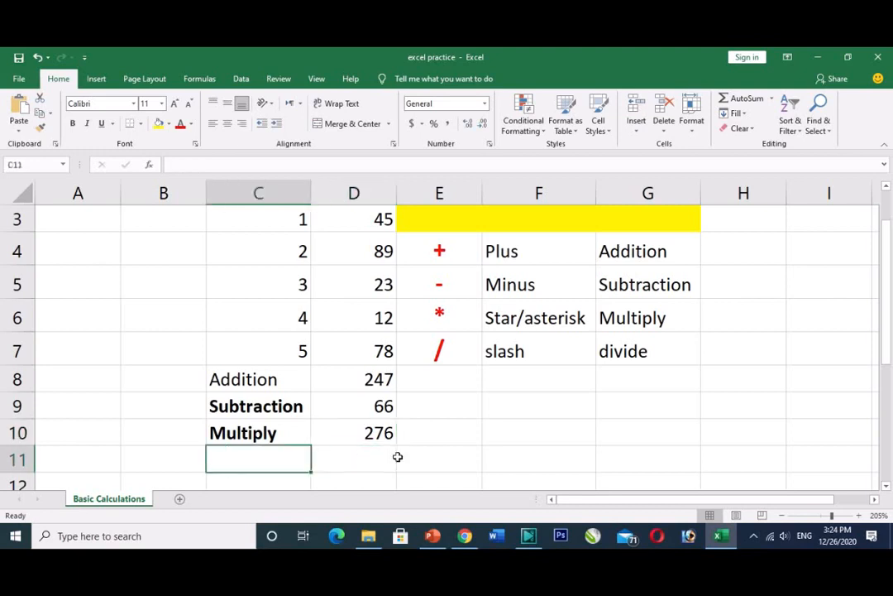
text(D)
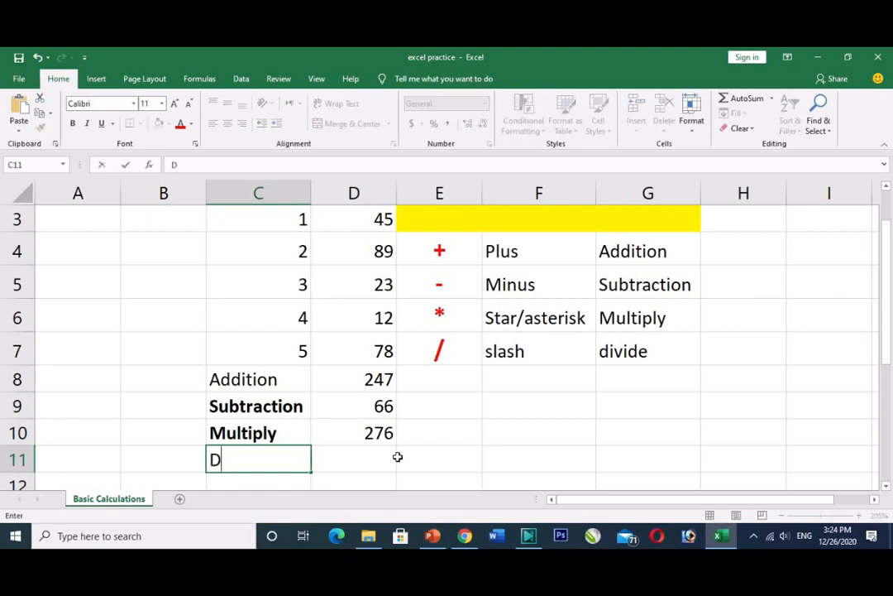
text(ivision)
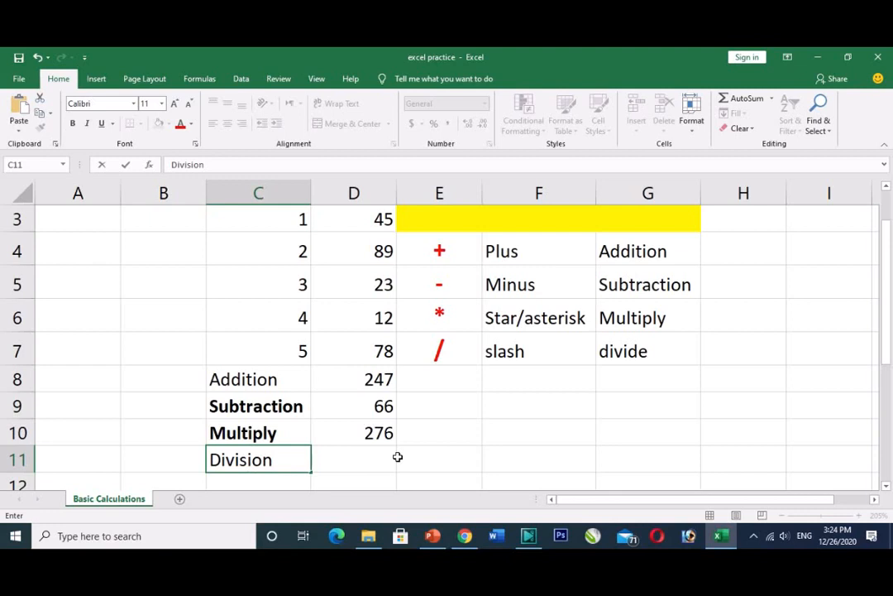
key(Tab)
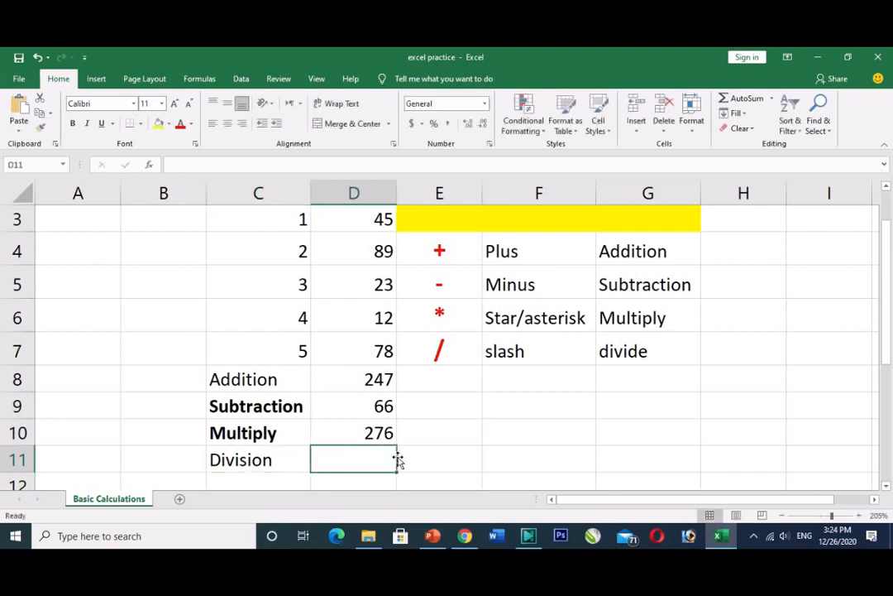
Divide the second value by the third in D11 with the formula =D4/D5
text(=)
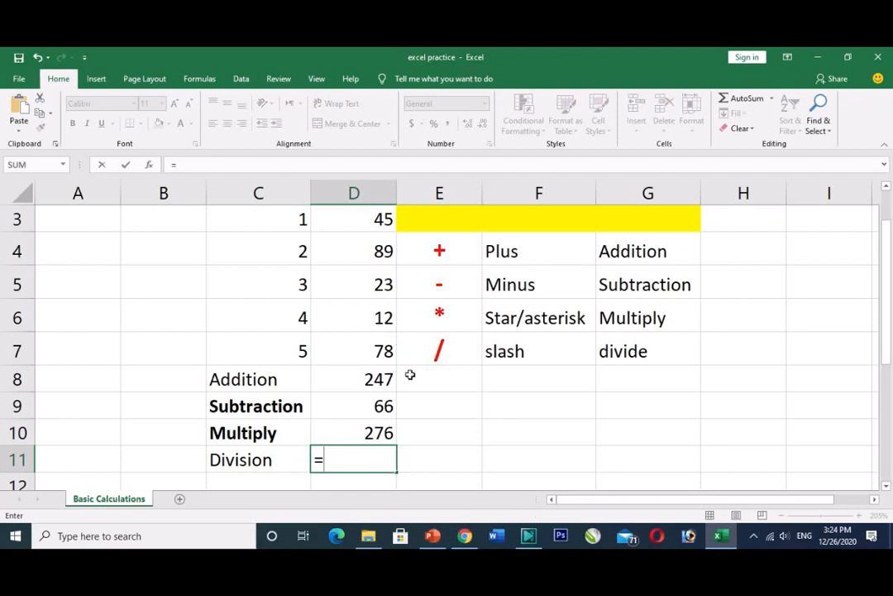
click(360, 249)
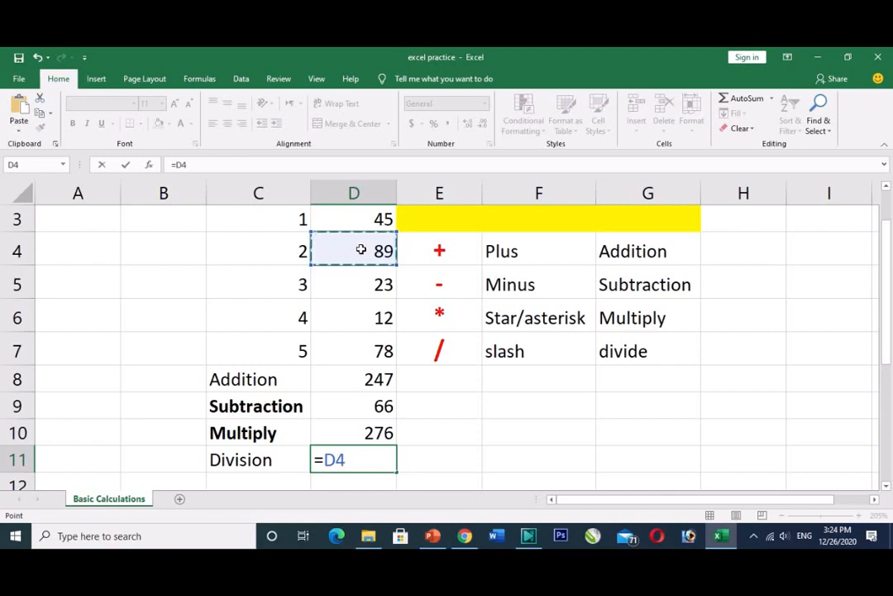
text(/)
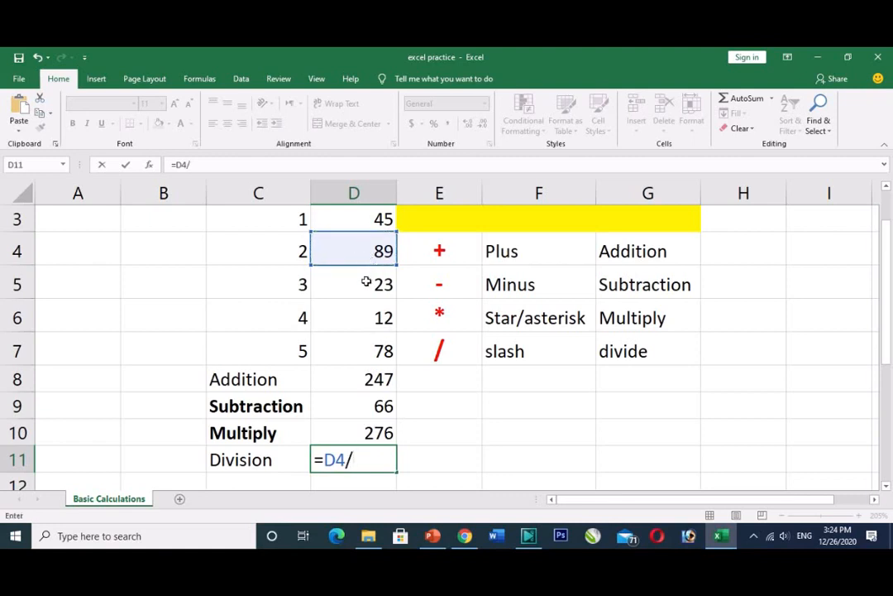
click(365, 282)
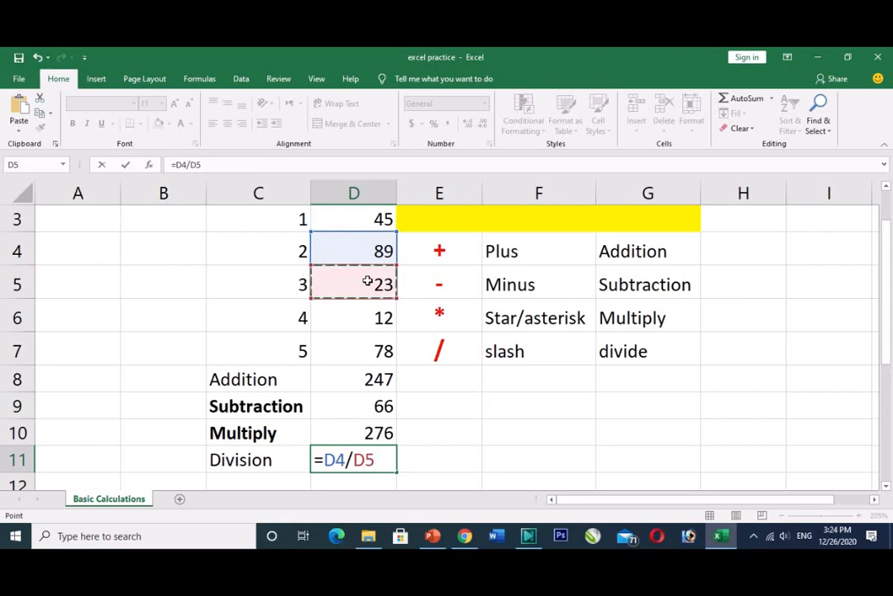
key(Return)
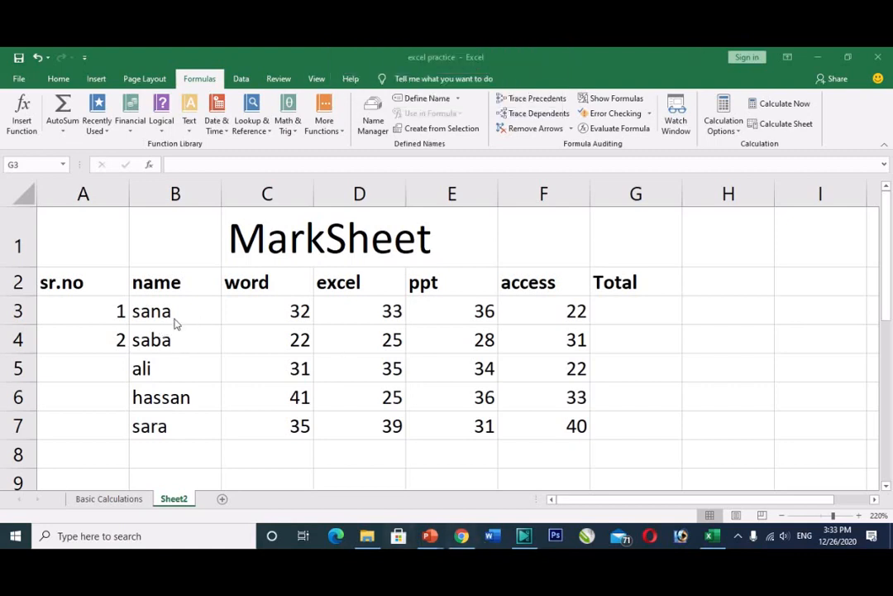
Examine the first student's word, excel, ppt and access marks and the Total cell in row 3 of the MarkSheet
click(354, 313)
click(289, 314)
click(389, 315)
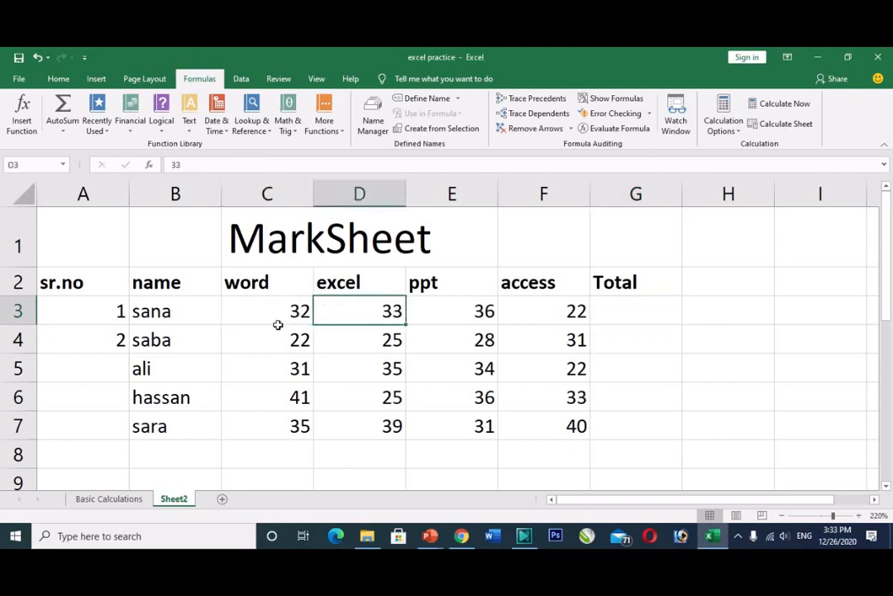
click(174, 313)
click(283, 315)
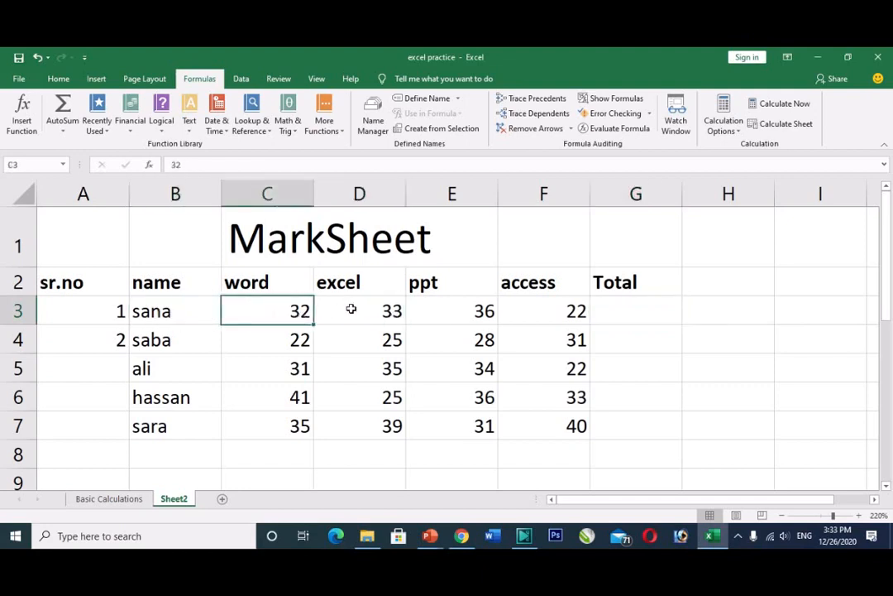
click(364, 313)
click(459, 314)
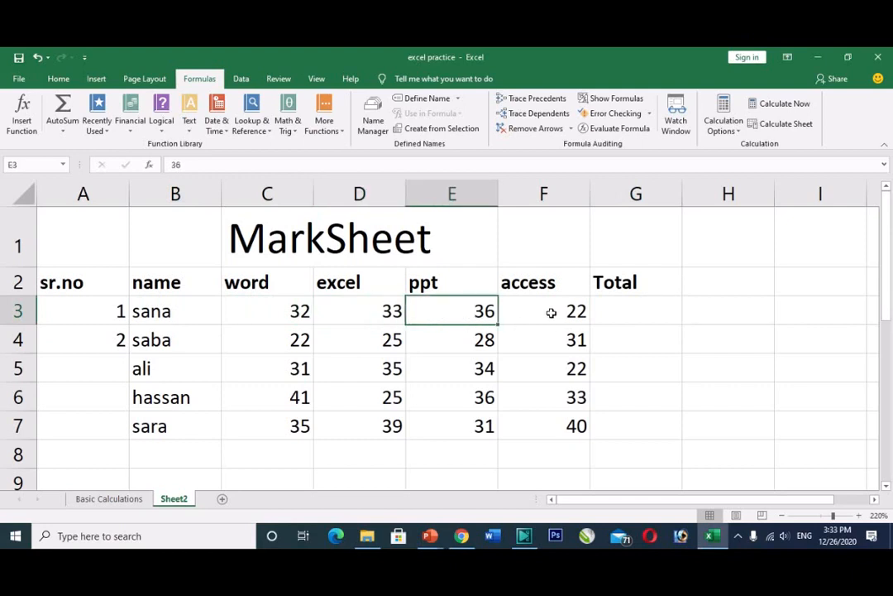
click(552, 313)
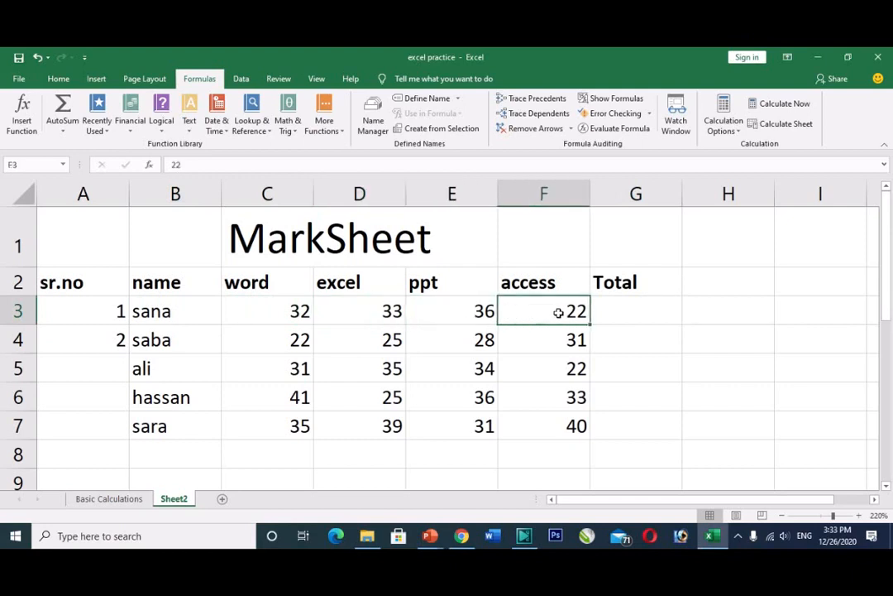
click(629, 312)
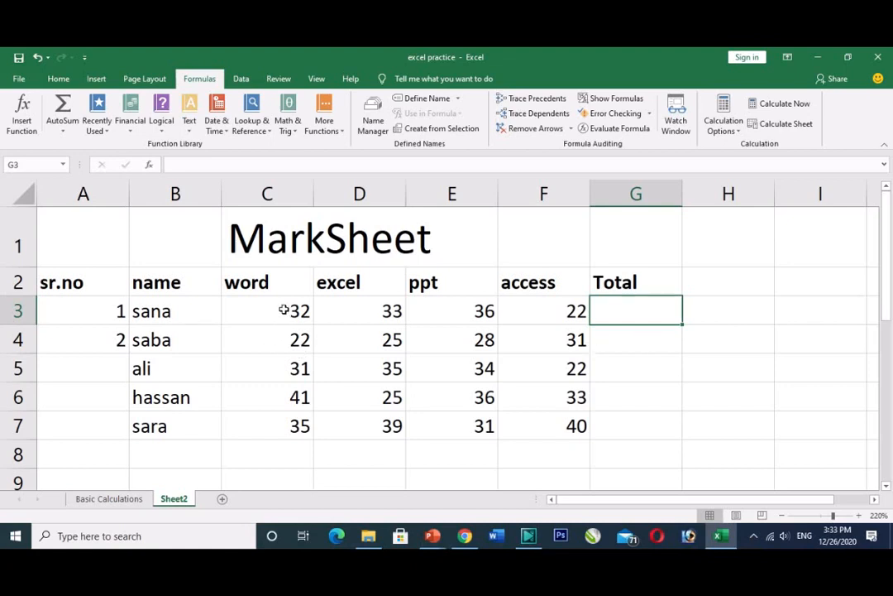
Check the average, count and sum of the word marks in C3:C7 without entering a formula
drag(284, 310, 523, 311)
click(359, 311)
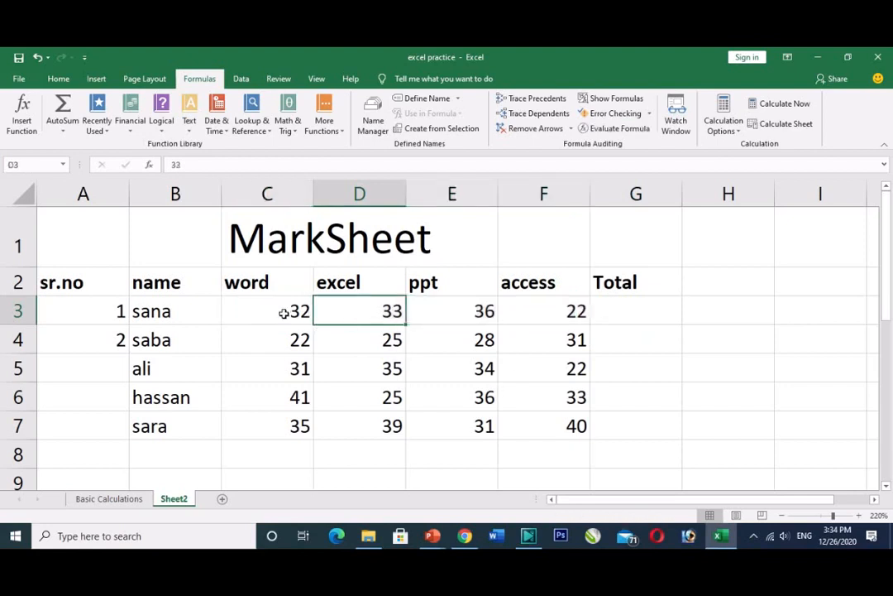
click(281, 313)
drag(291, 331, 296, 427)
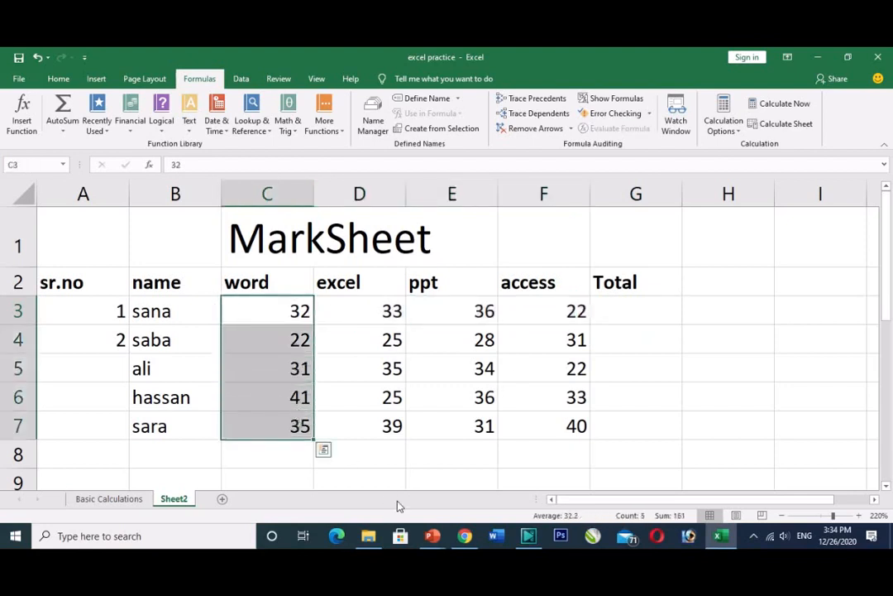
click(273, 314)
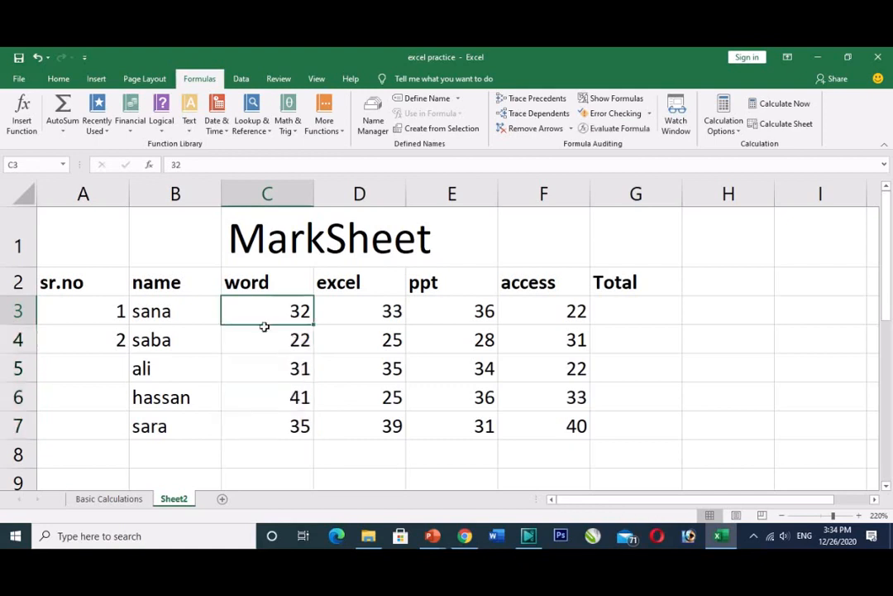
Total the first student's marks in C3:F3 with the Sum option of AutoSum and inspect the formula in G3
drag(268, 311, 546, 312)
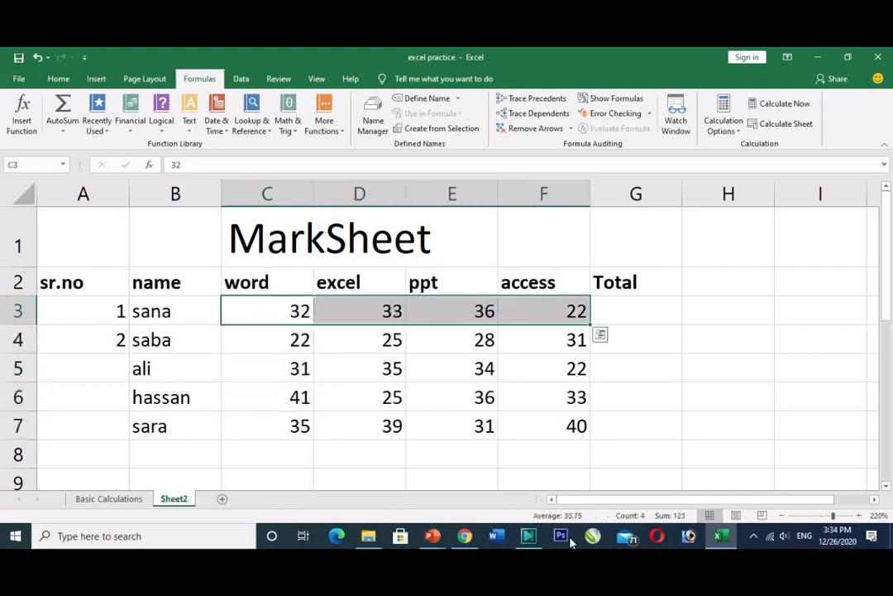
click(56, 77)
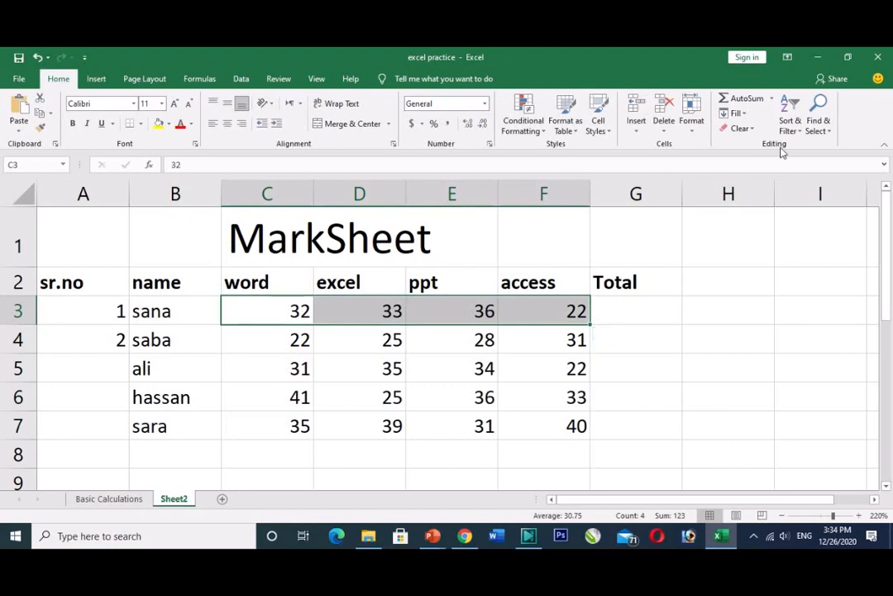
click(772, 99)
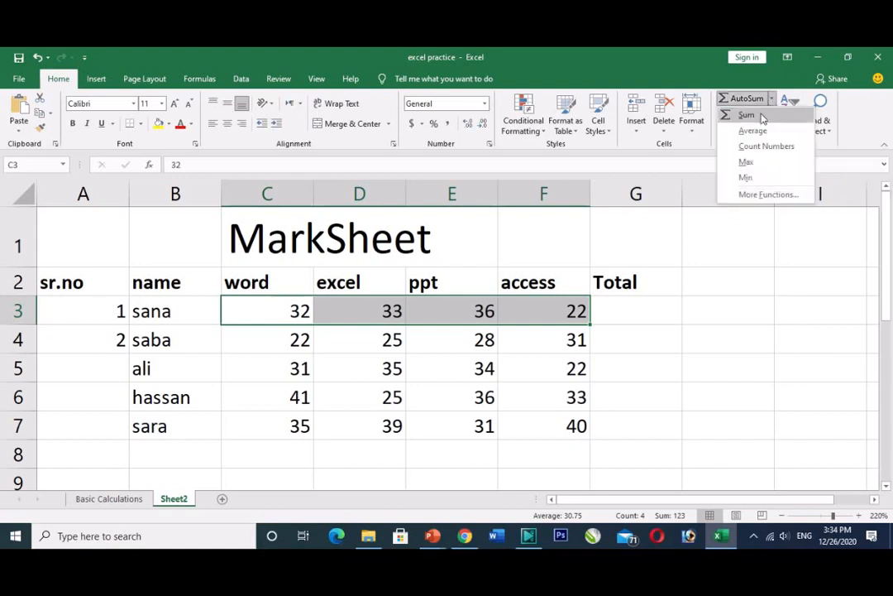
click(762, 114)
click(652, 317)
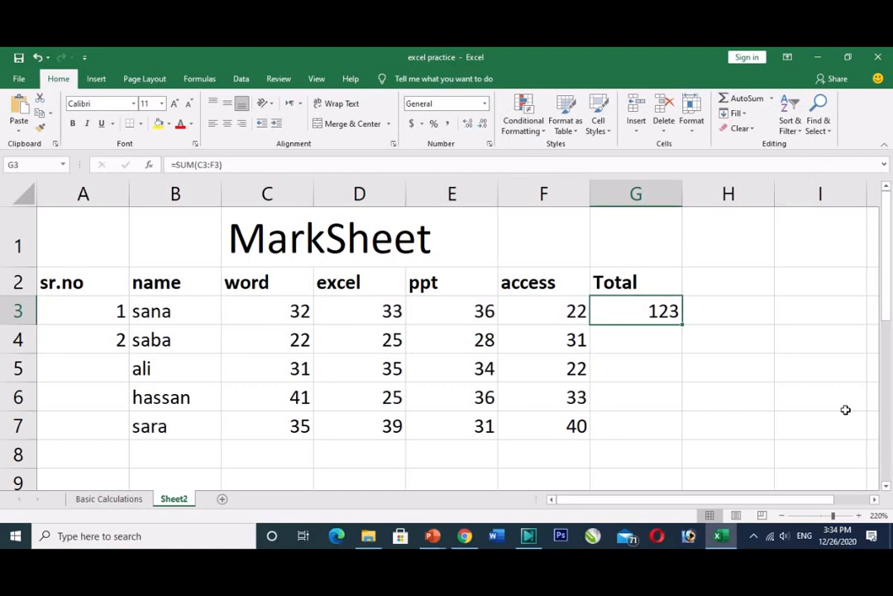
Clear the total in G3 and enter the formula =SUM(C3:F3) there by hand
key(Delete)
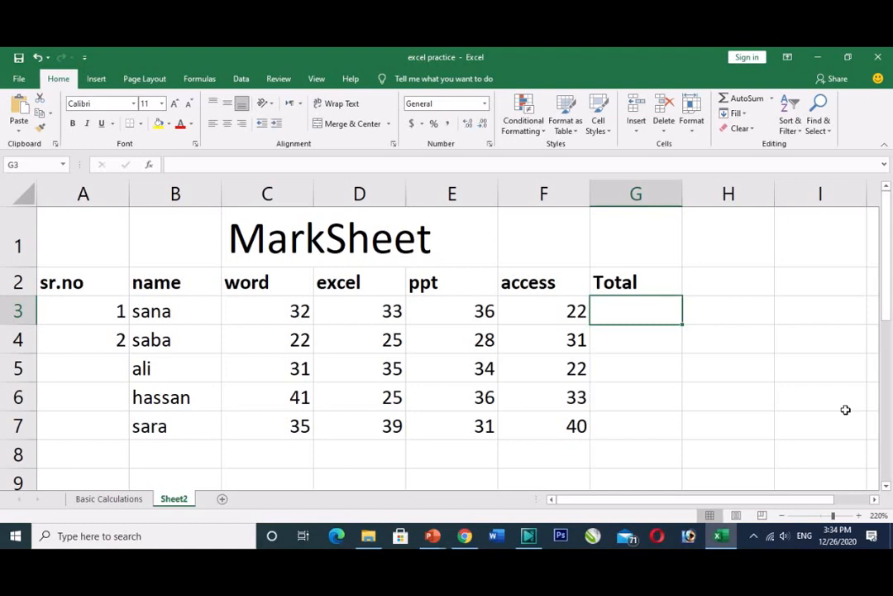
text(=)
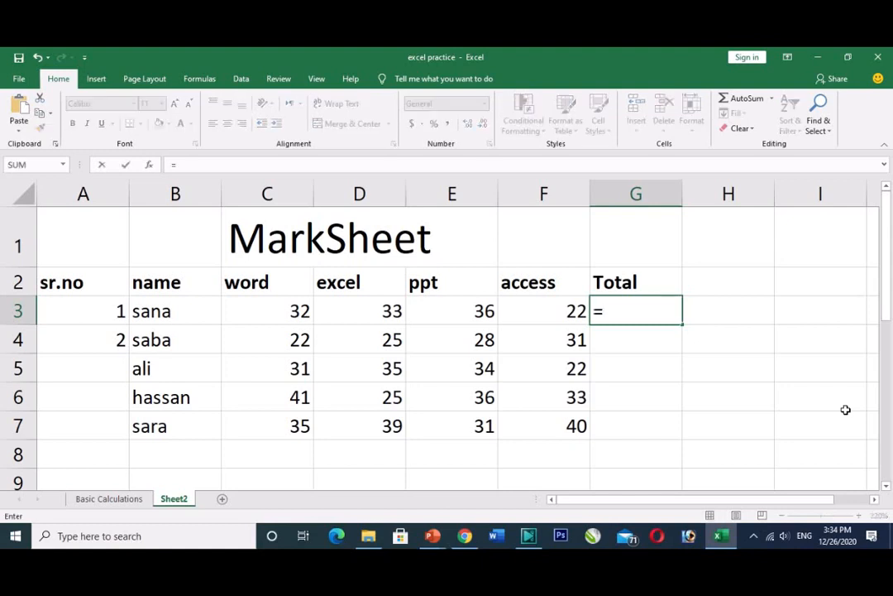
text(sum)
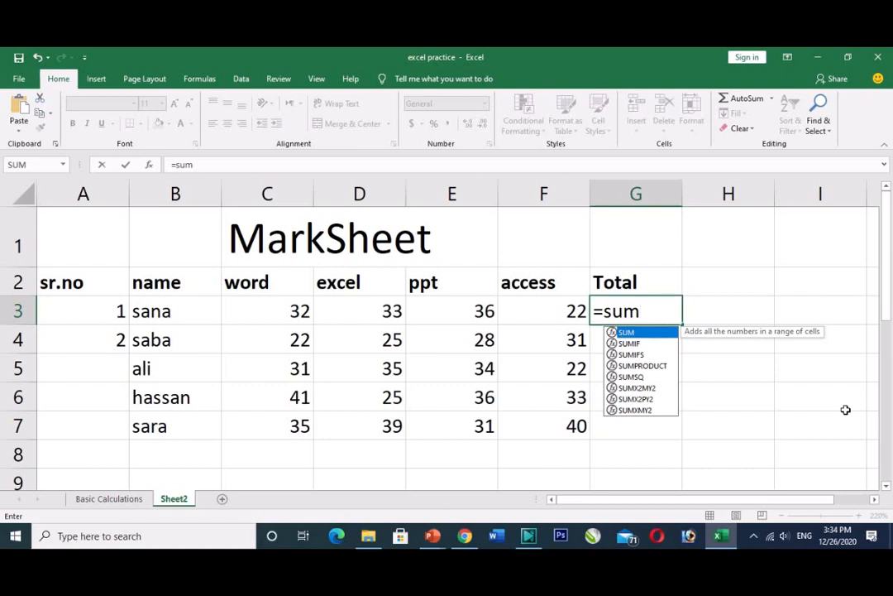
key(Tab)
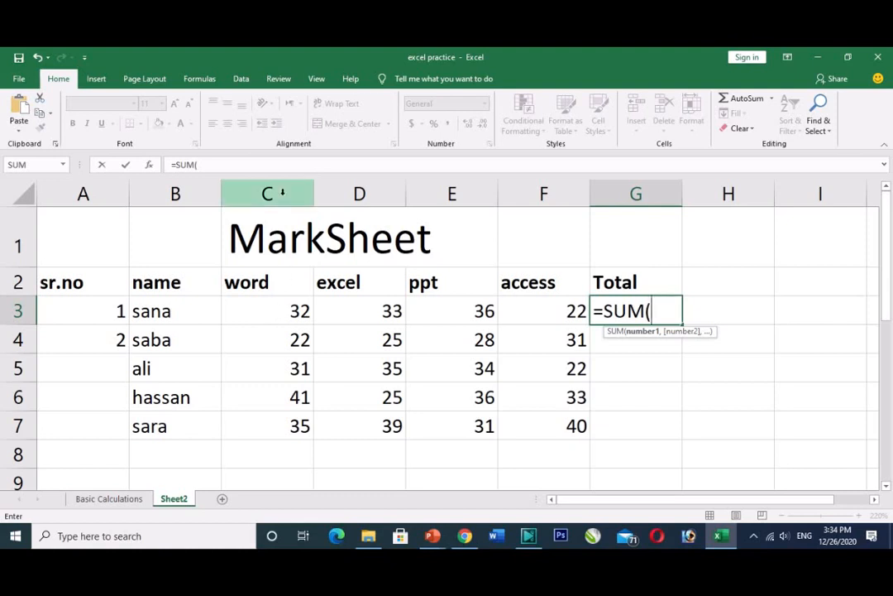
drag(280, 311, 507, 311)
click(513, 312)
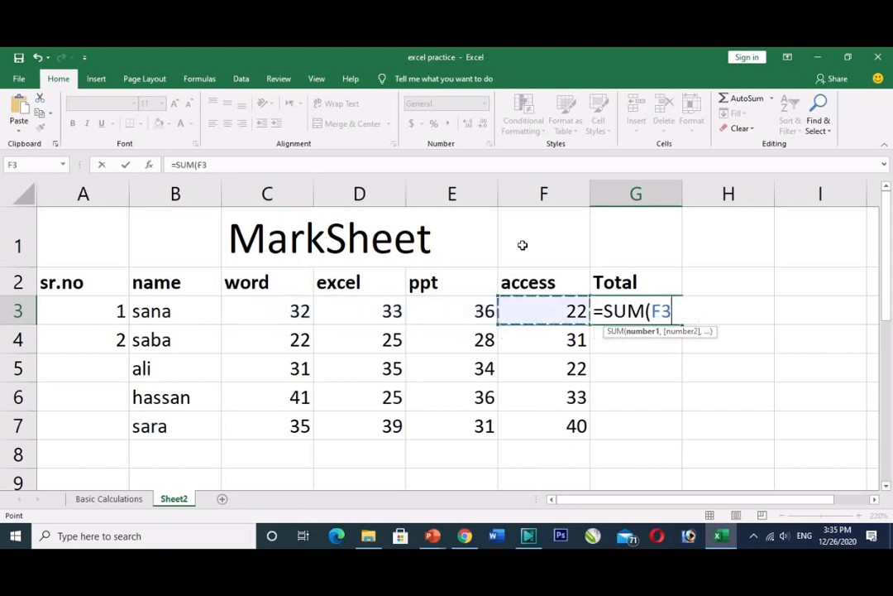
drag(279, 311, 511, 313)
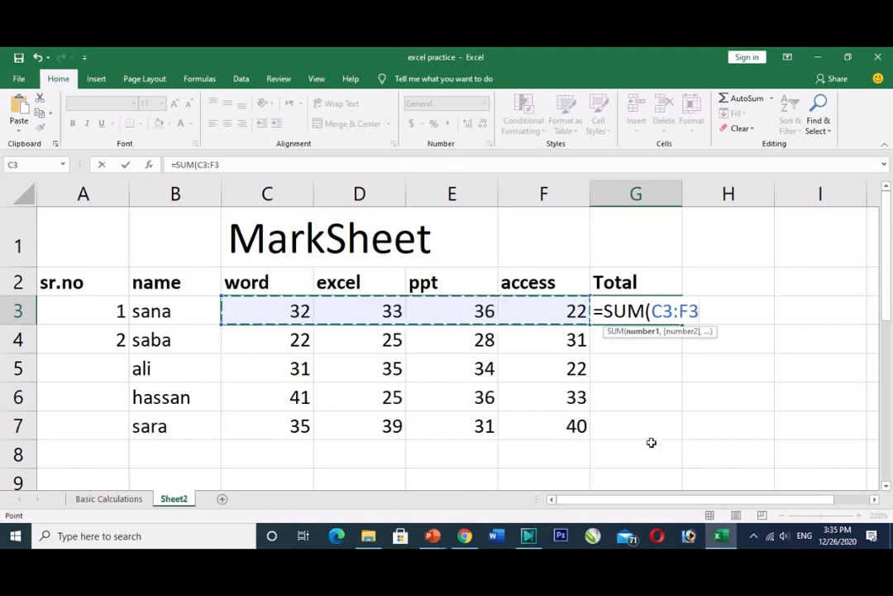
text())
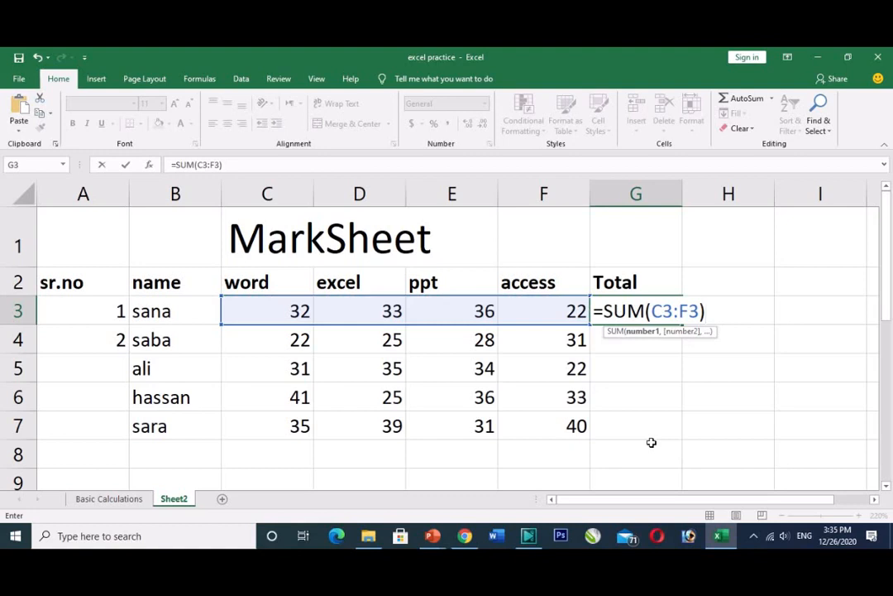
key(Return)
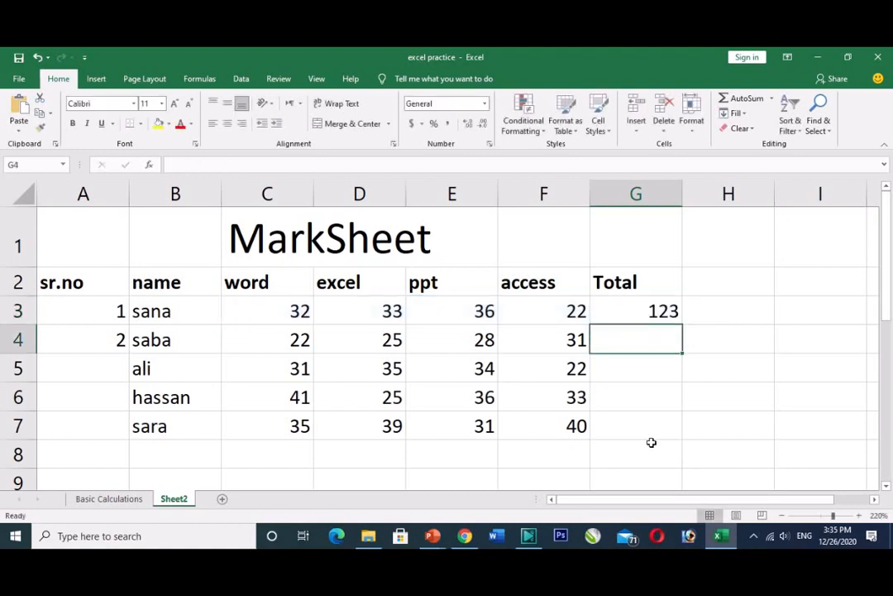
Undo the hand-entered total in G3 and start a SUM function there using Insert Function
key(ctrl+z)
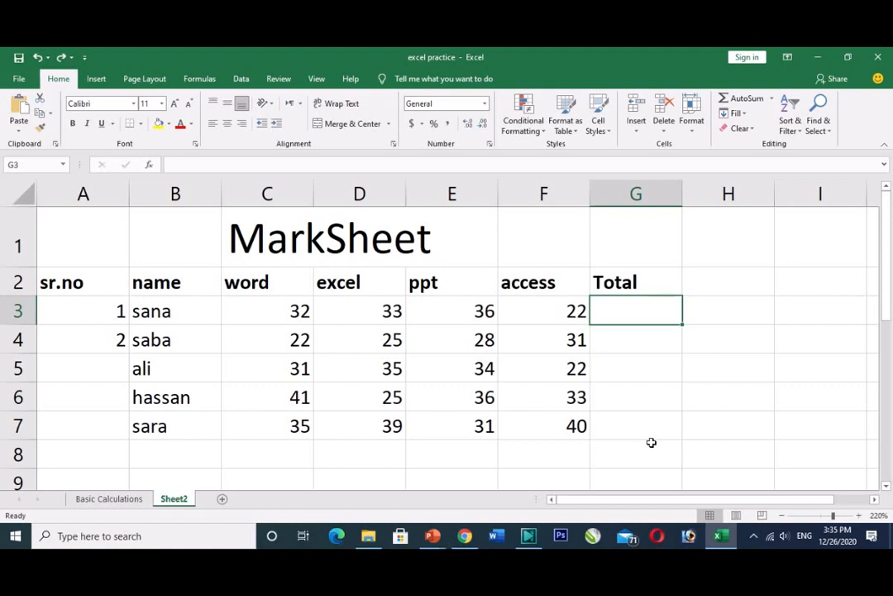
click(198, 81)
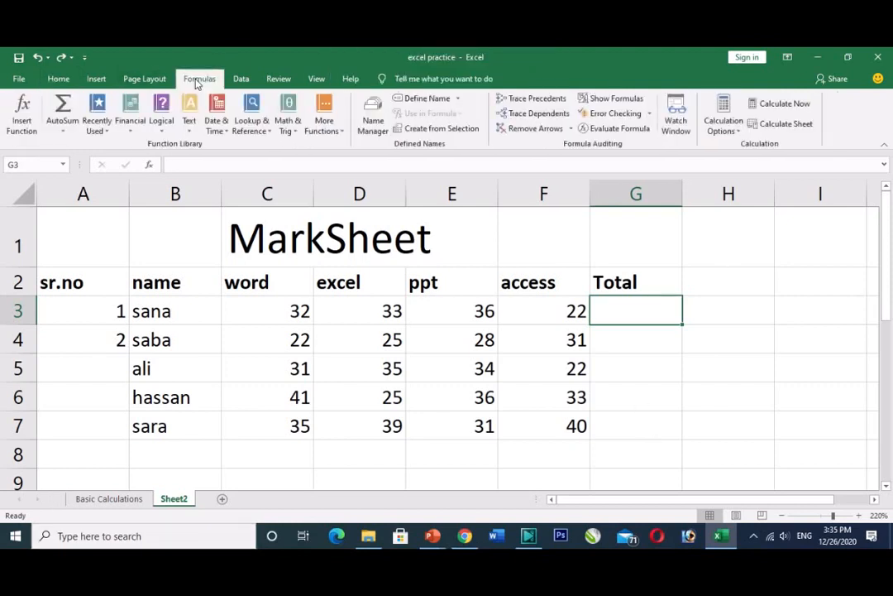
click(25, 106)
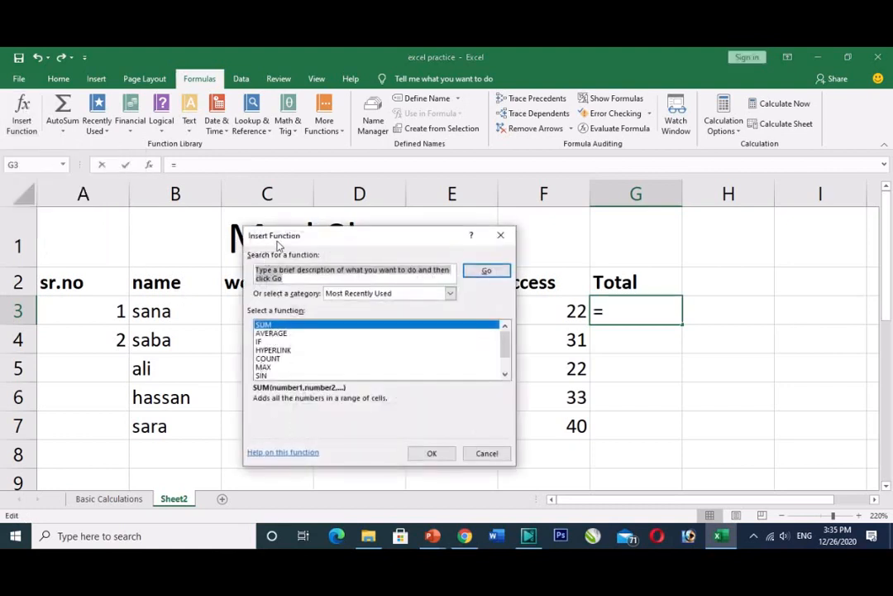
drag(316, 241, 329, 186)
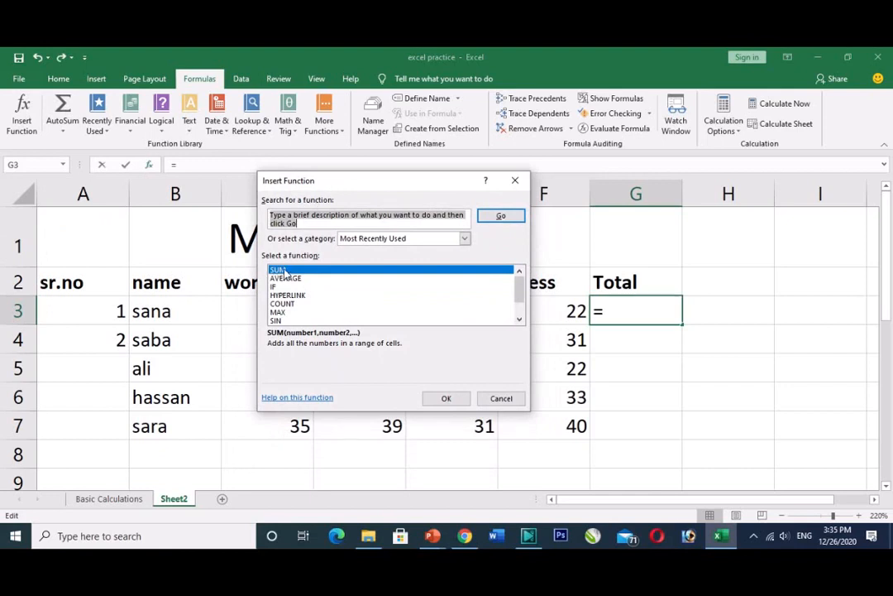
click(447, 398)
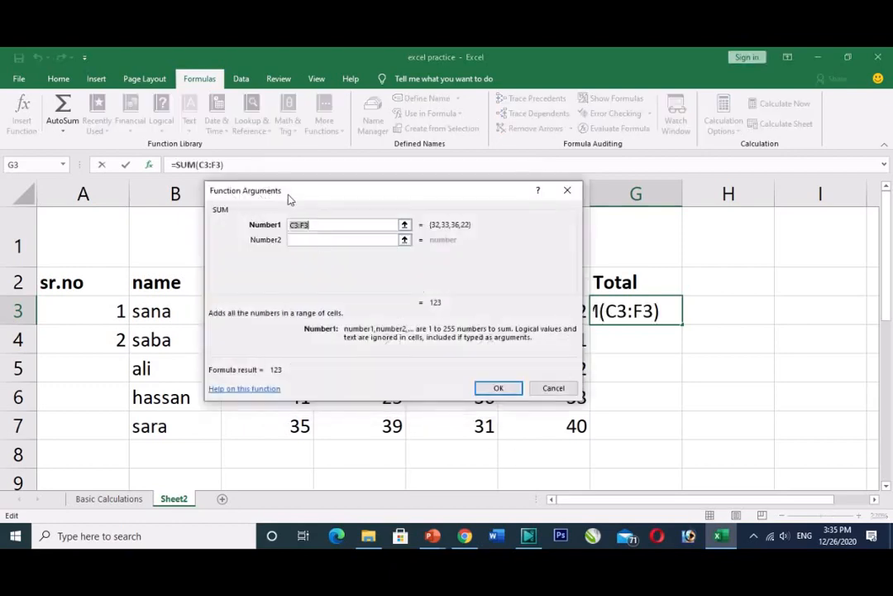
Pick the marks in C3:F3 as the SUM function's Number1 argument and complete the formula in G3
drag(312, 199, 324, 346)
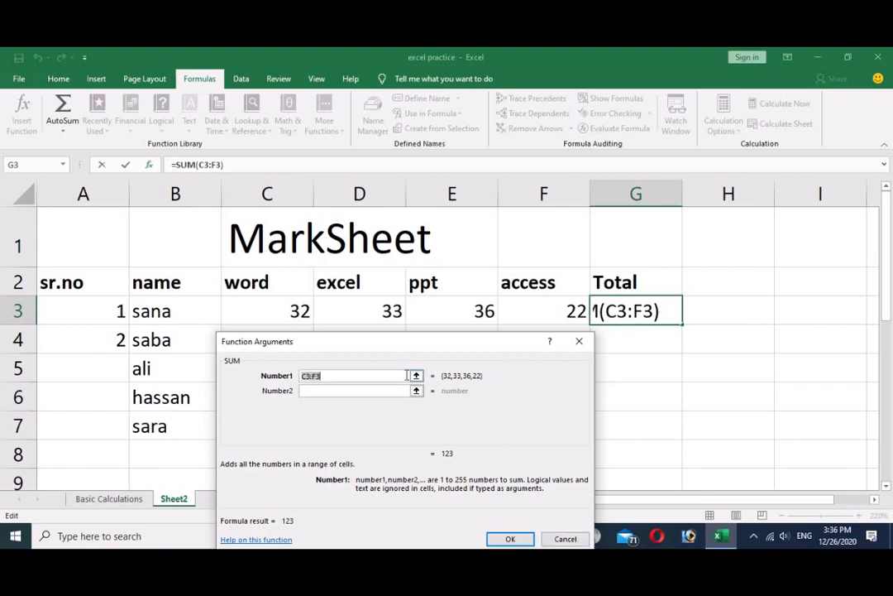
click(416, 376)
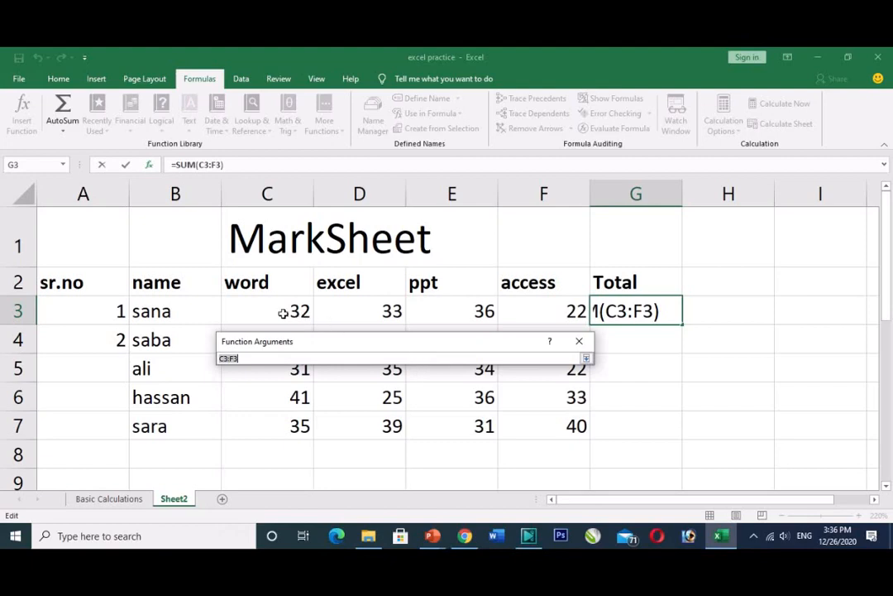
drag(271, 311, 502, 318)
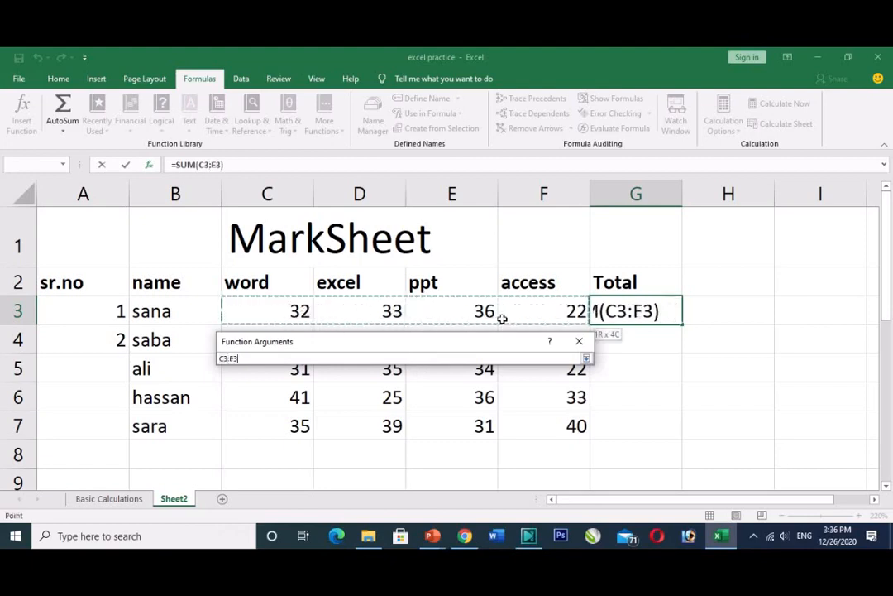
click(586, 358)
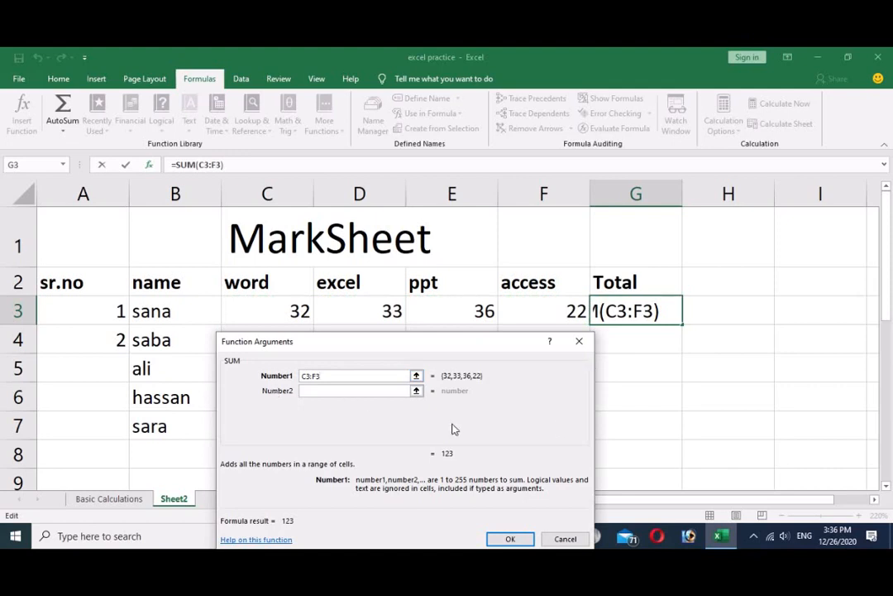
click(511, 539)
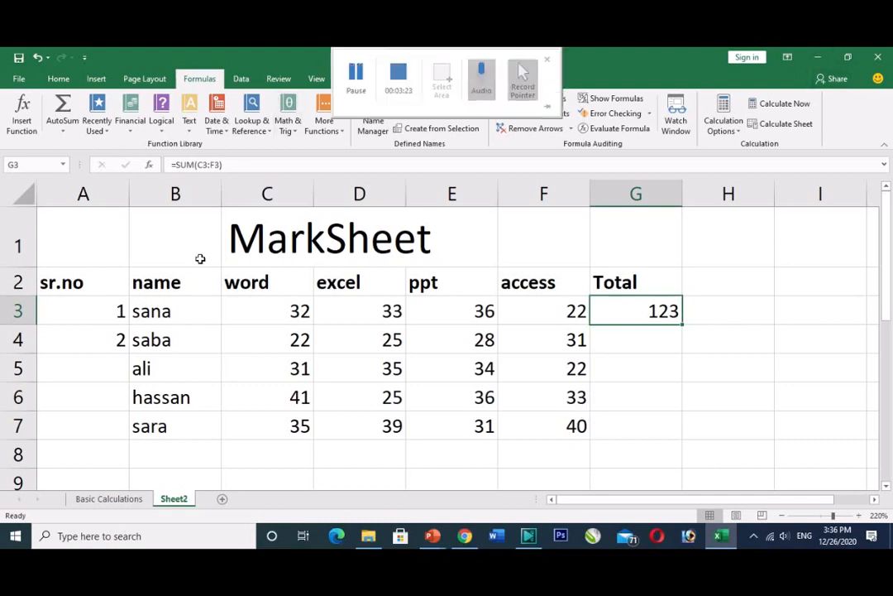
Fill the SUM formula from G3 down to G7 for the other students, and undo both the fill and the formula
click(156, 345)
click(156, 361)
click(164, 392)
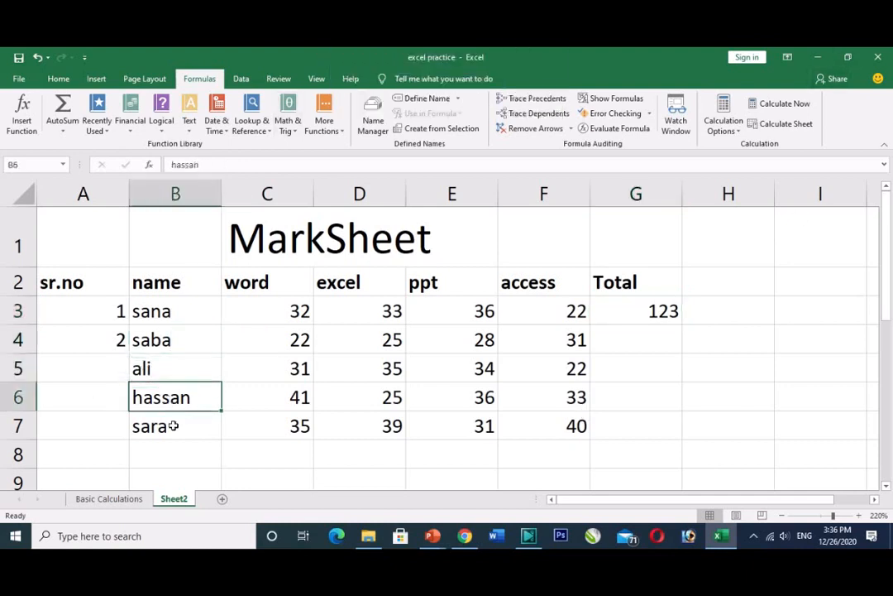
click(171, 425)
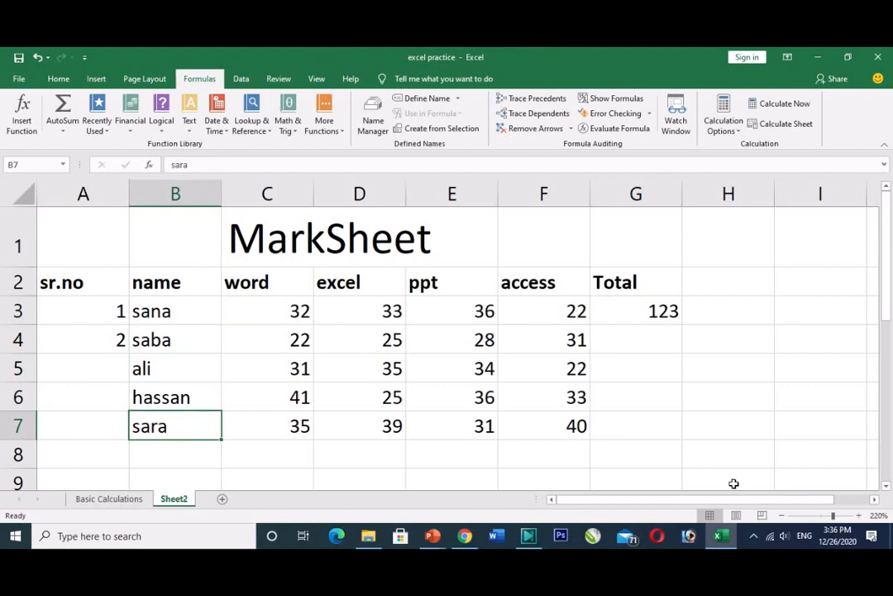
click(643, 310)
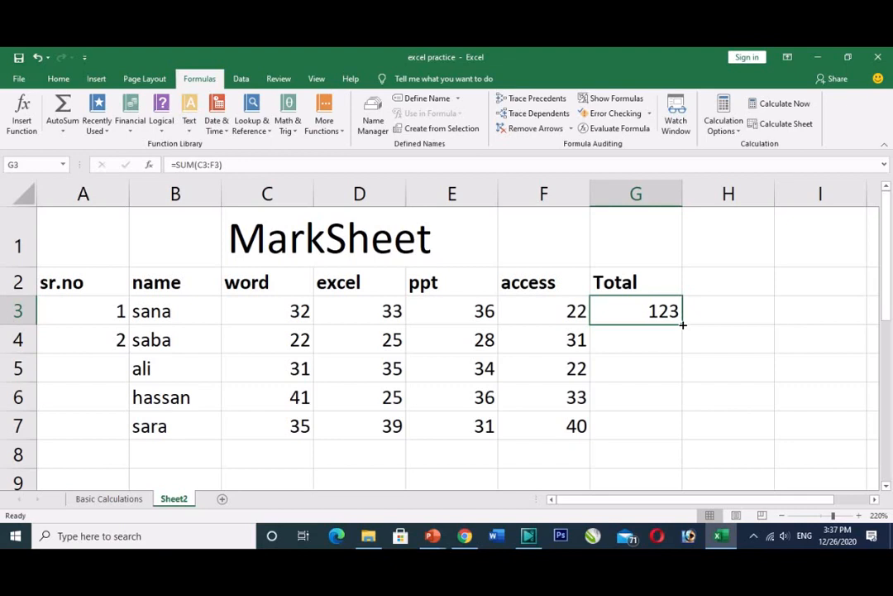
drag(683, 325, 684, 432)
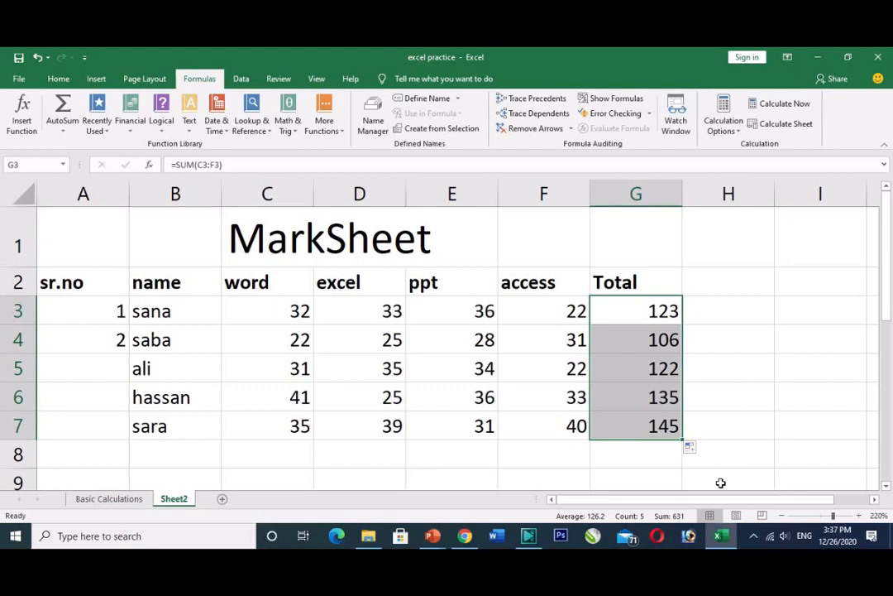
key(ctrl+z)
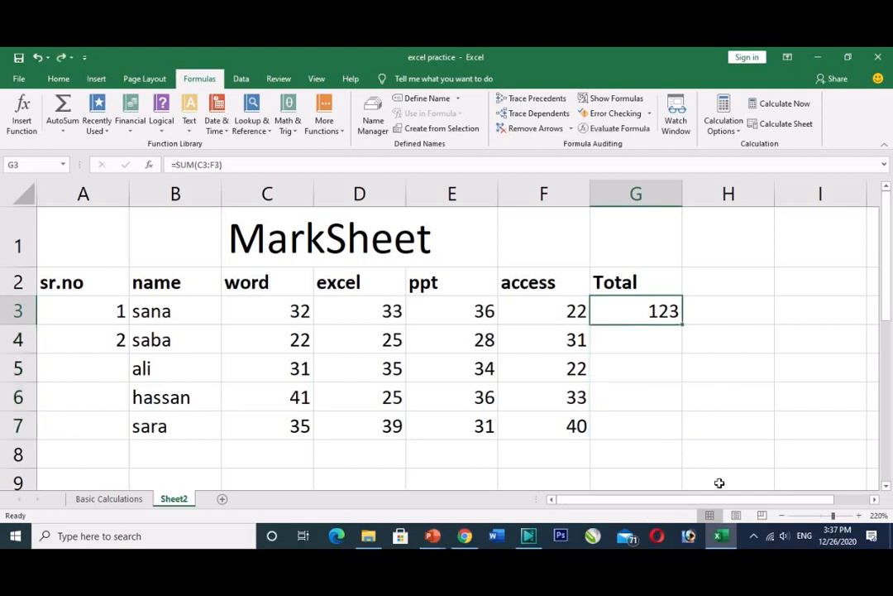
key(ctrl+z)
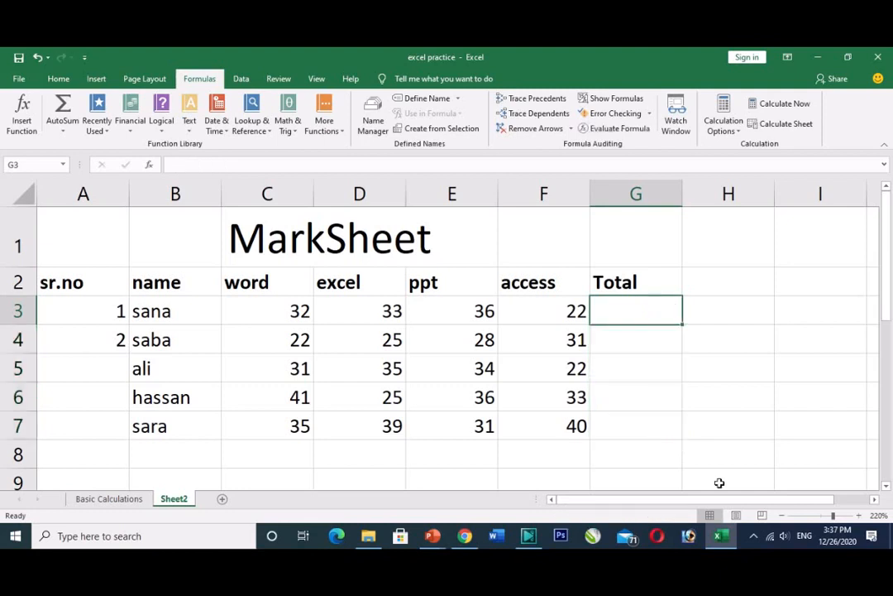
Total the first student's marks in G3 with =C3+D3+E3+F3 and fill the formula down to G7
text(=)
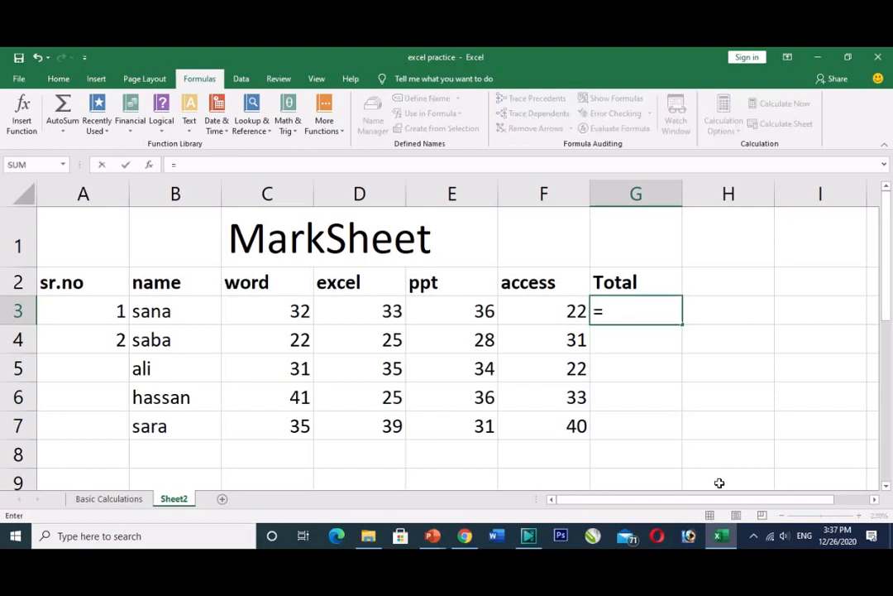
click(289, 311)
text(+)
click(365, 311)
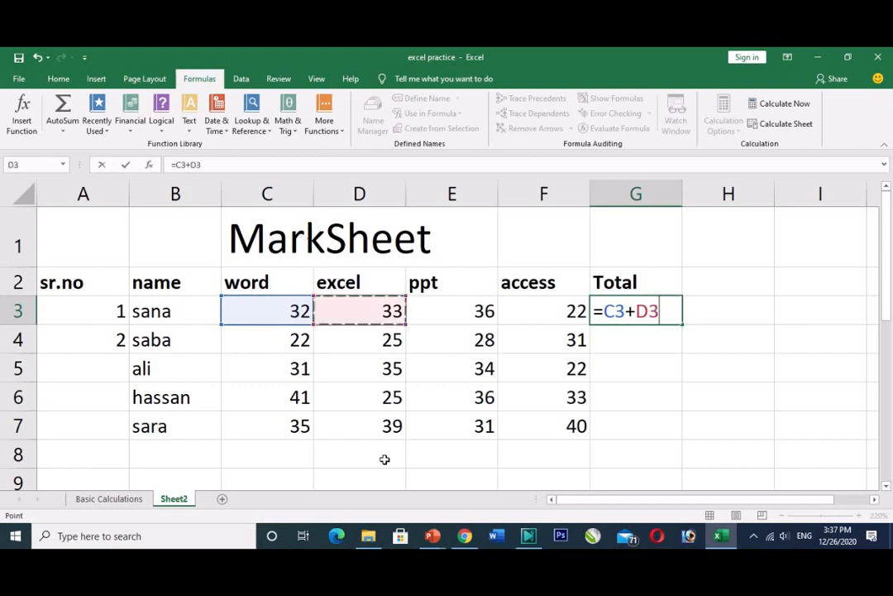
text(+)
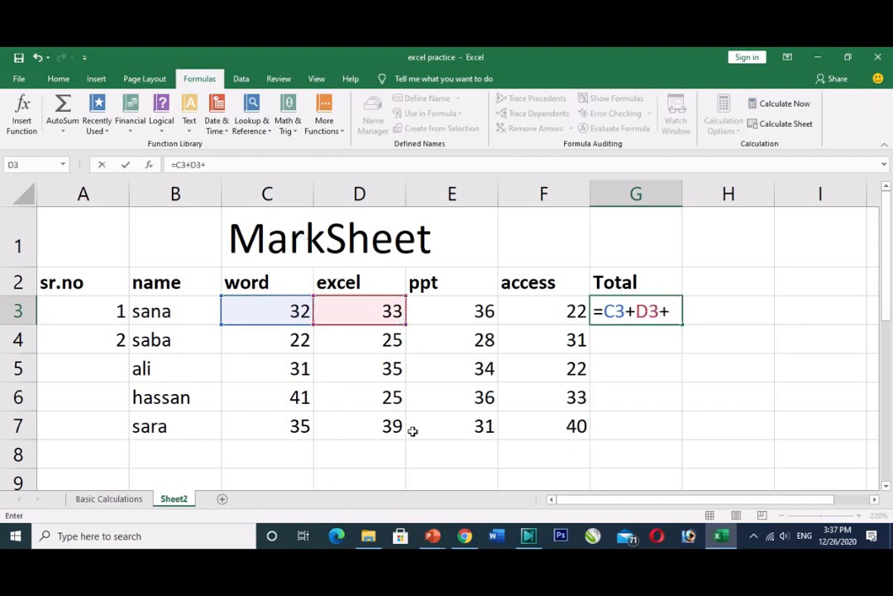
click(476, 313)
text(+)
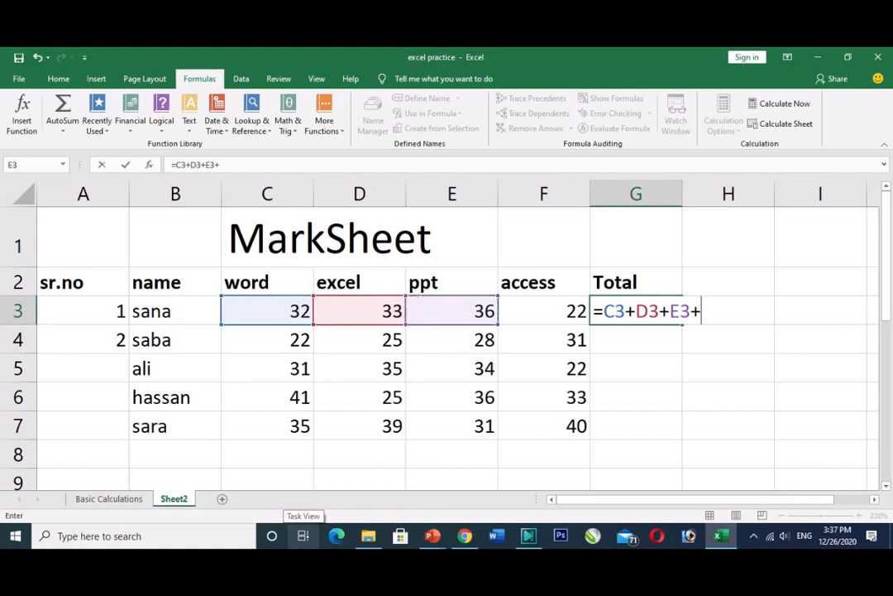
click(542, 319)
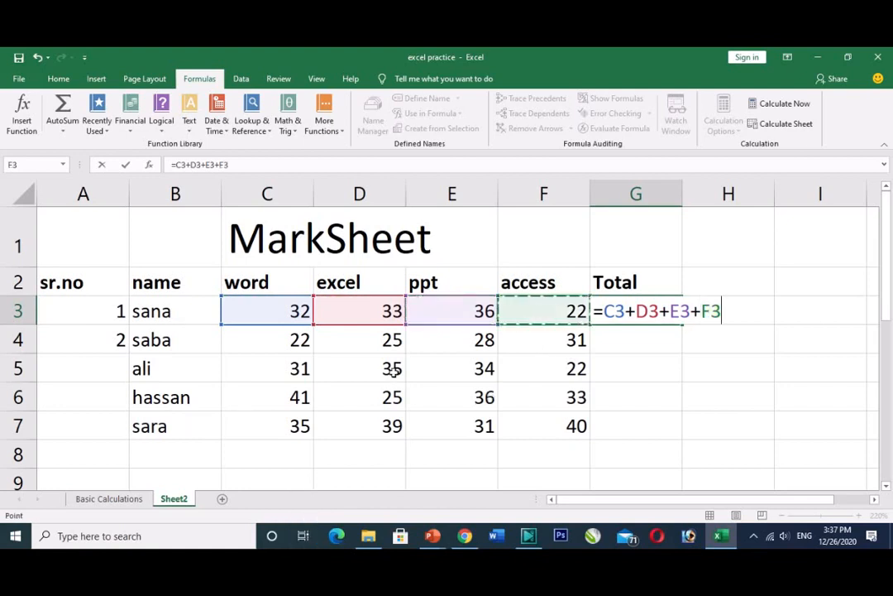
key(Return)
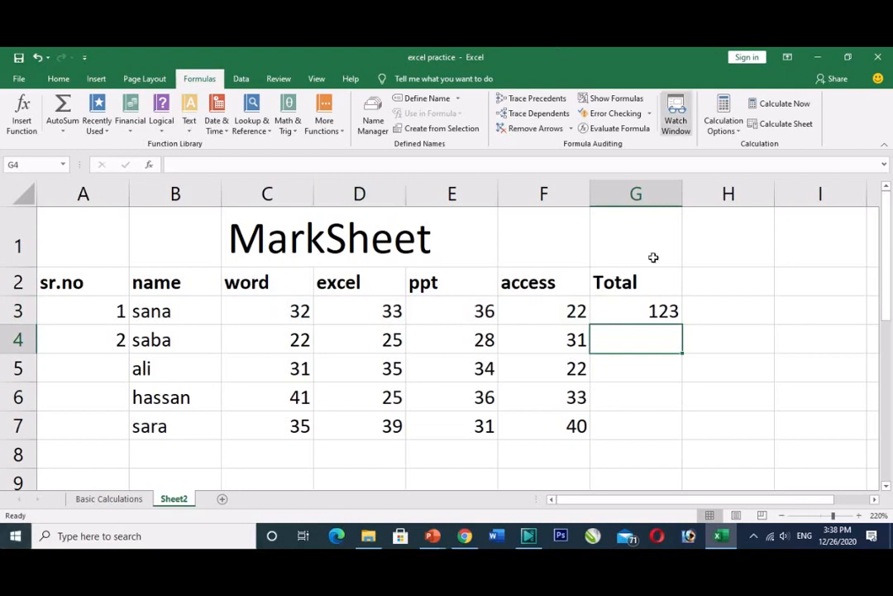
key(Up)
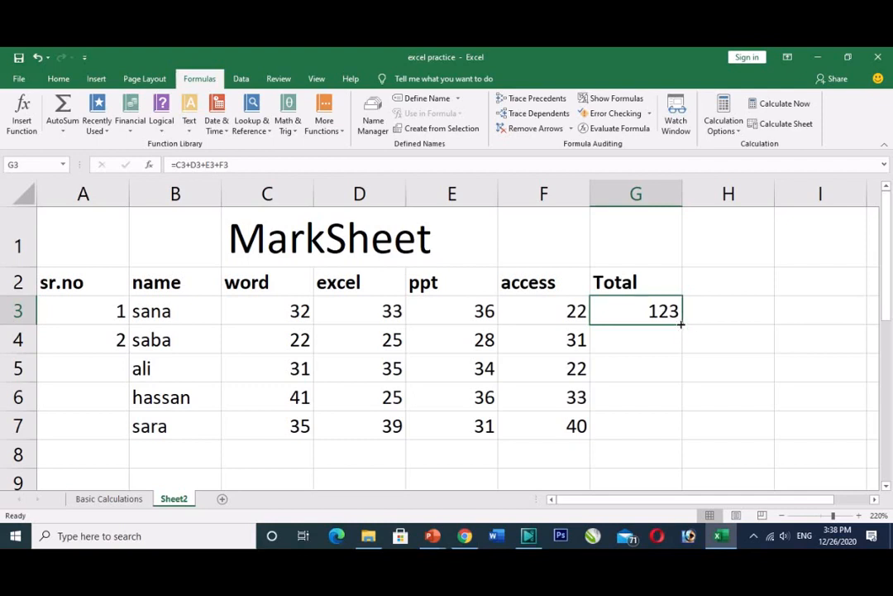
drag(681, 325, 682, 427)
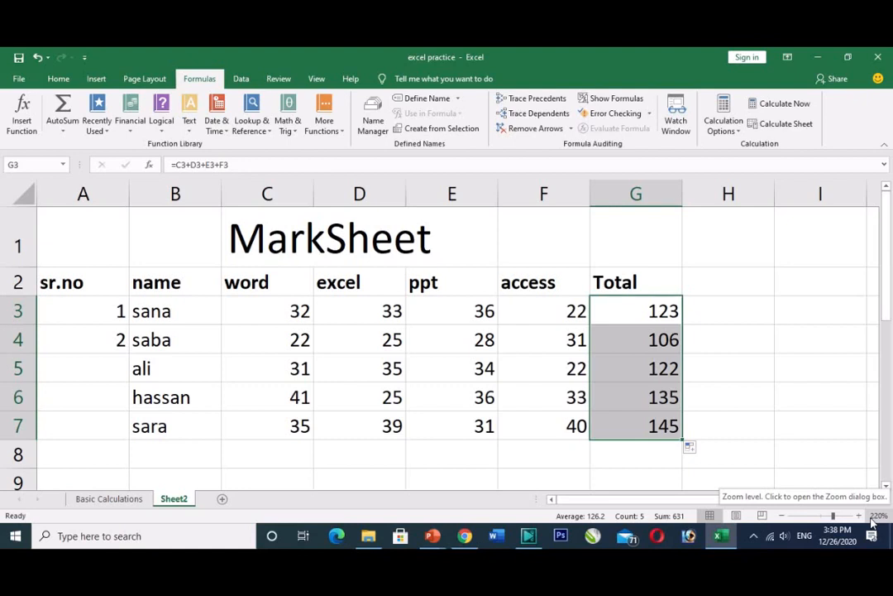
Extend the sr.no series from A3:A4 down to A7 so that every student is numbered
click(97, 311)
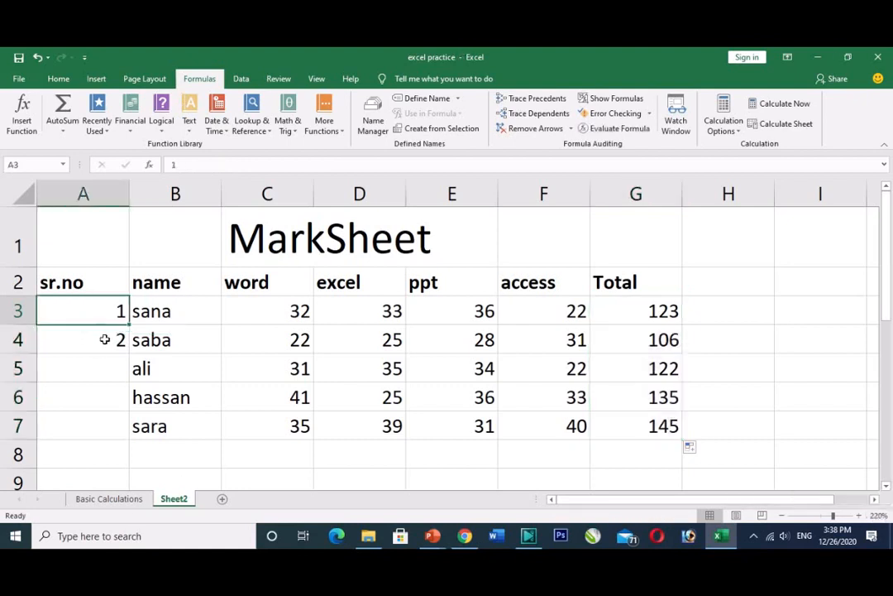
click(102, 340)
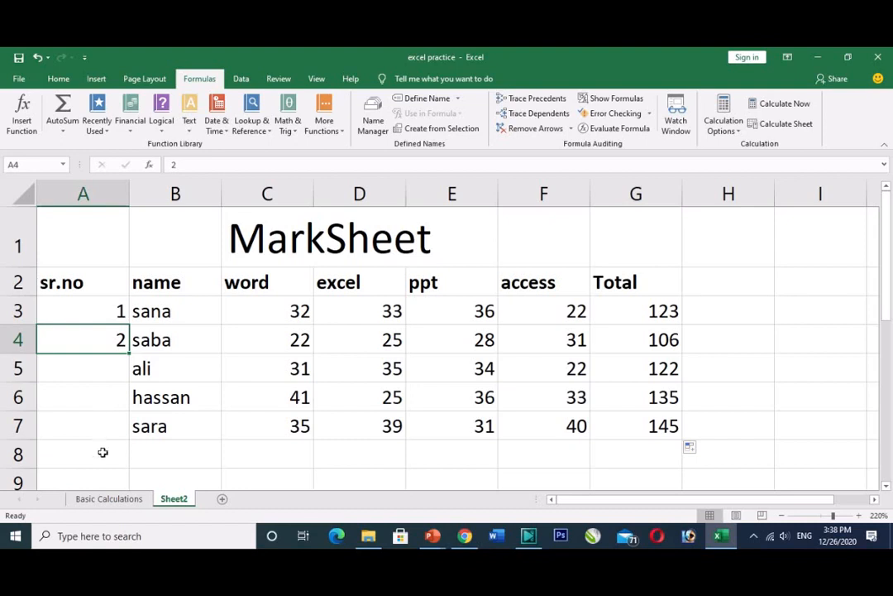
click(104, 309)
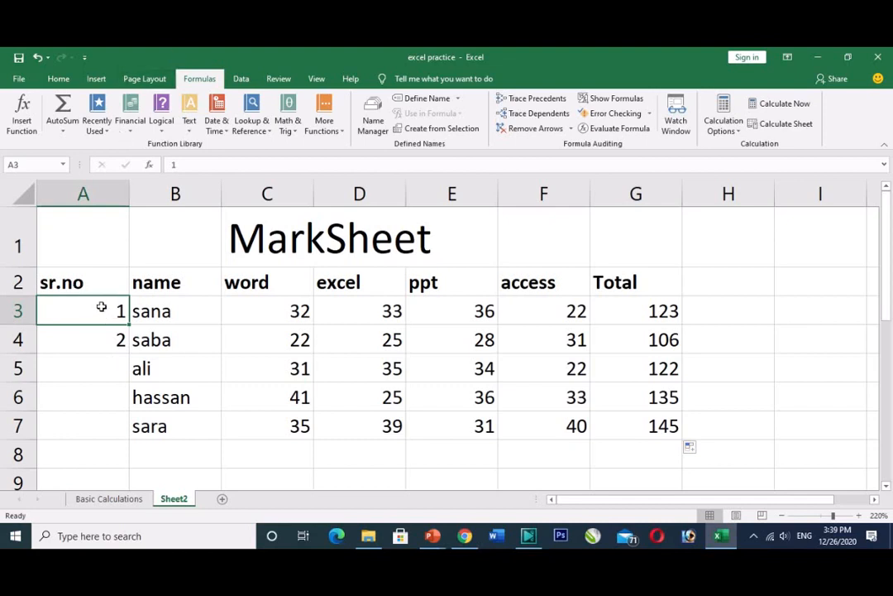
drag(99, 317, 99, 335)
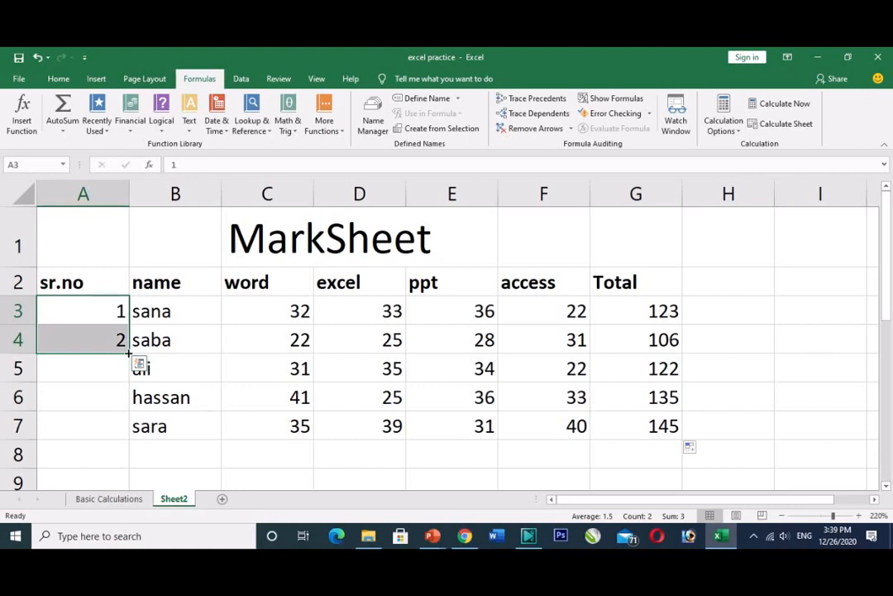
drag(128, 353, 124, 426)
click(254, 429)
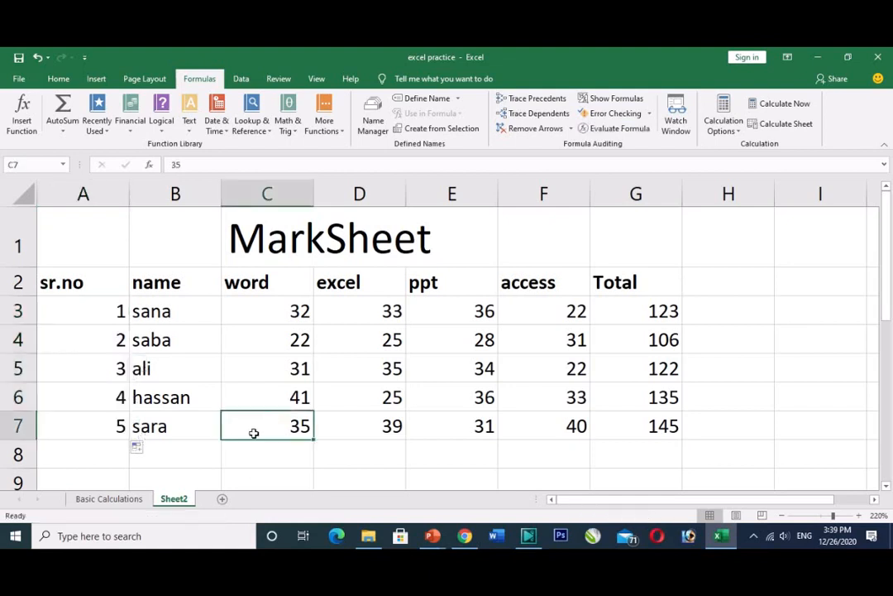